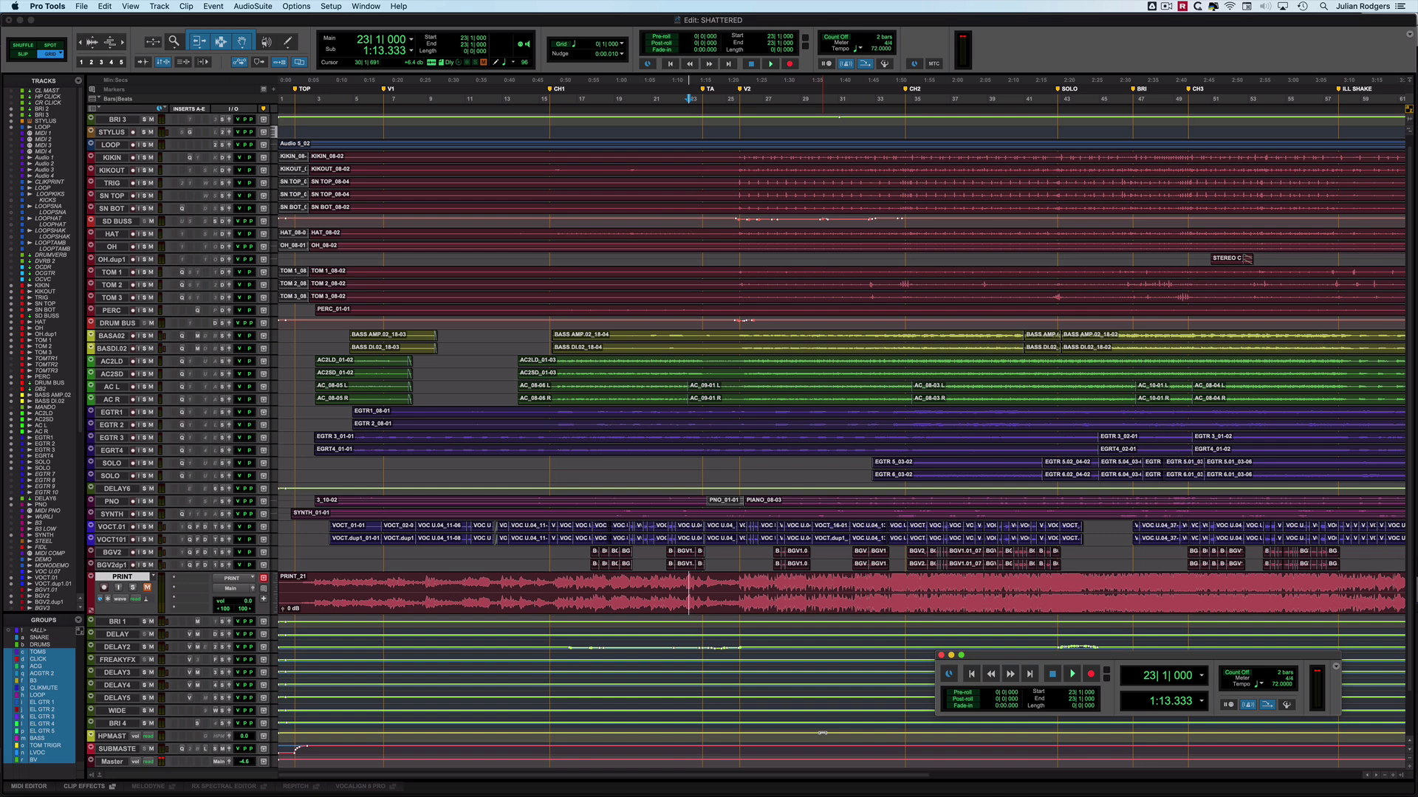
Step: Unmute the PNO_01-01 piano clip with Cmd+M and play the mix from 22|4|000
key("space")
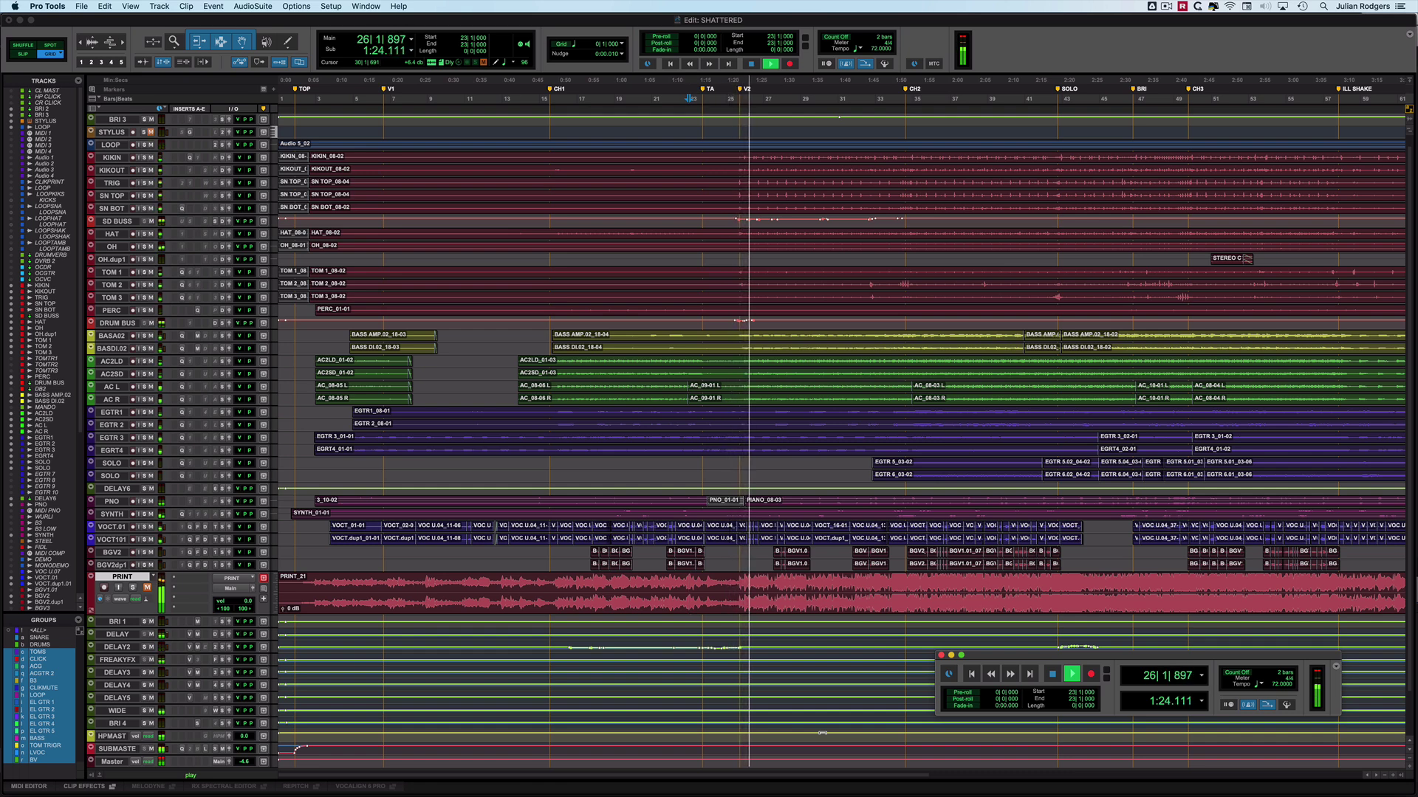
key("space")
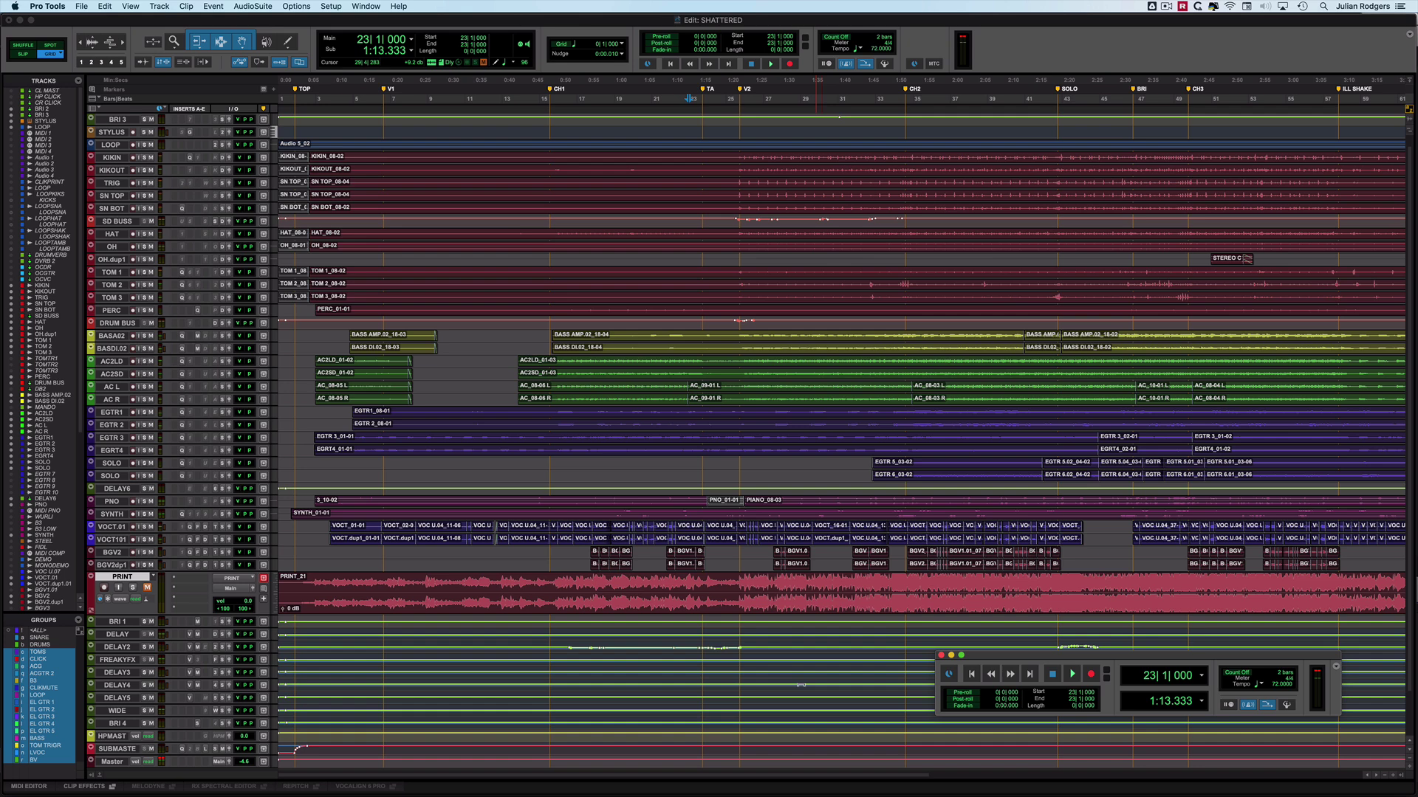
left_click(721, 504)
key("super+m")
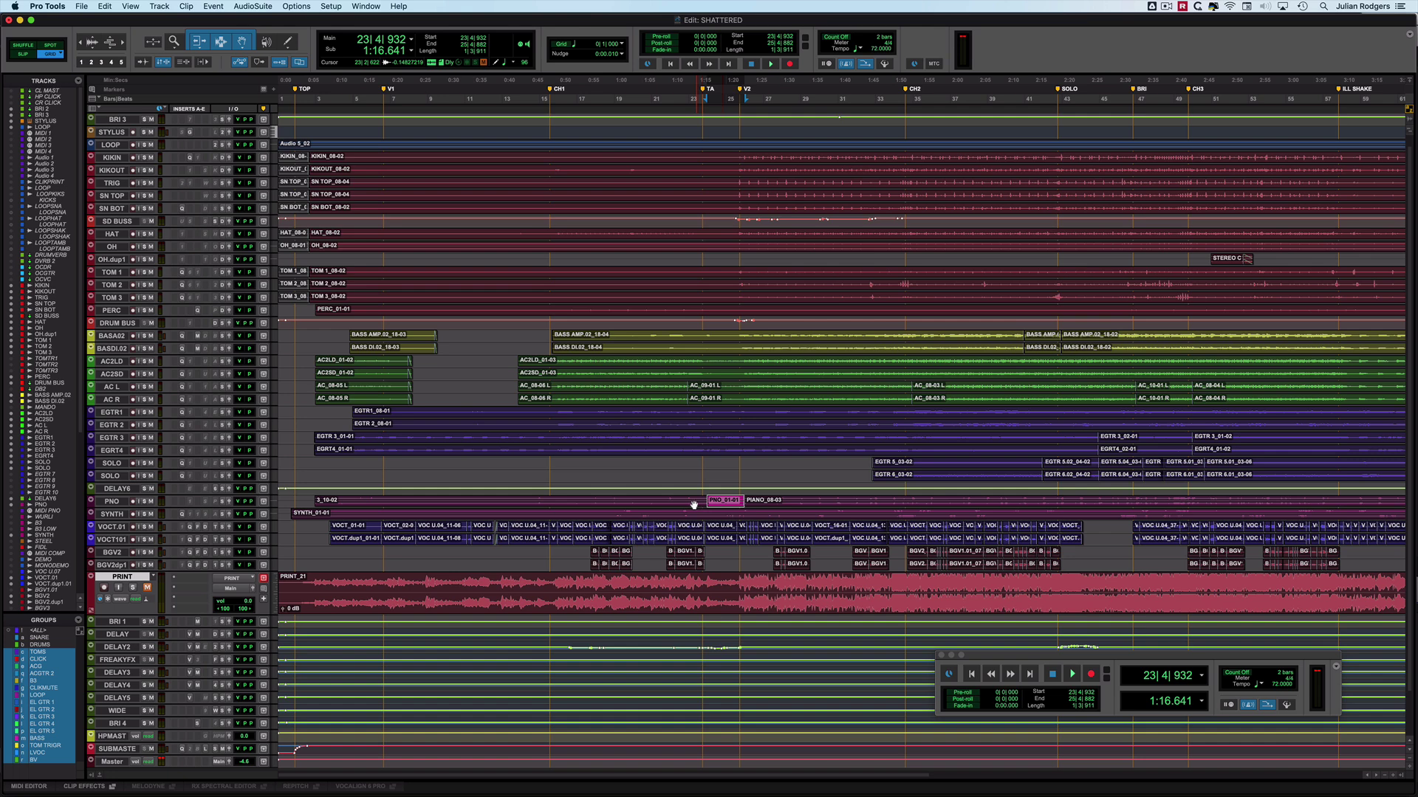
left_click(685, 505)
key("space")
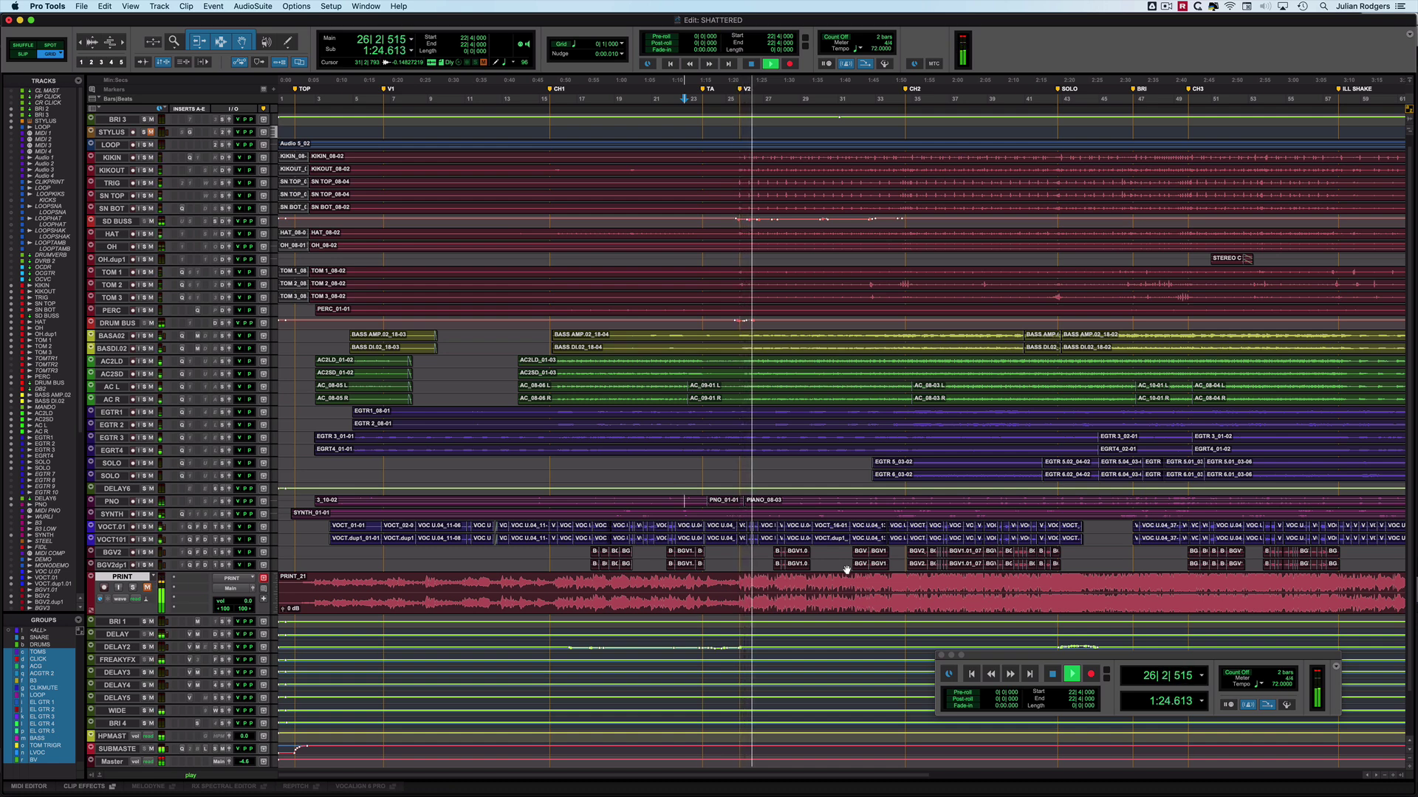
Step: Unmute and solo the PRINT track, then audition it from 23|4|000
key("space")
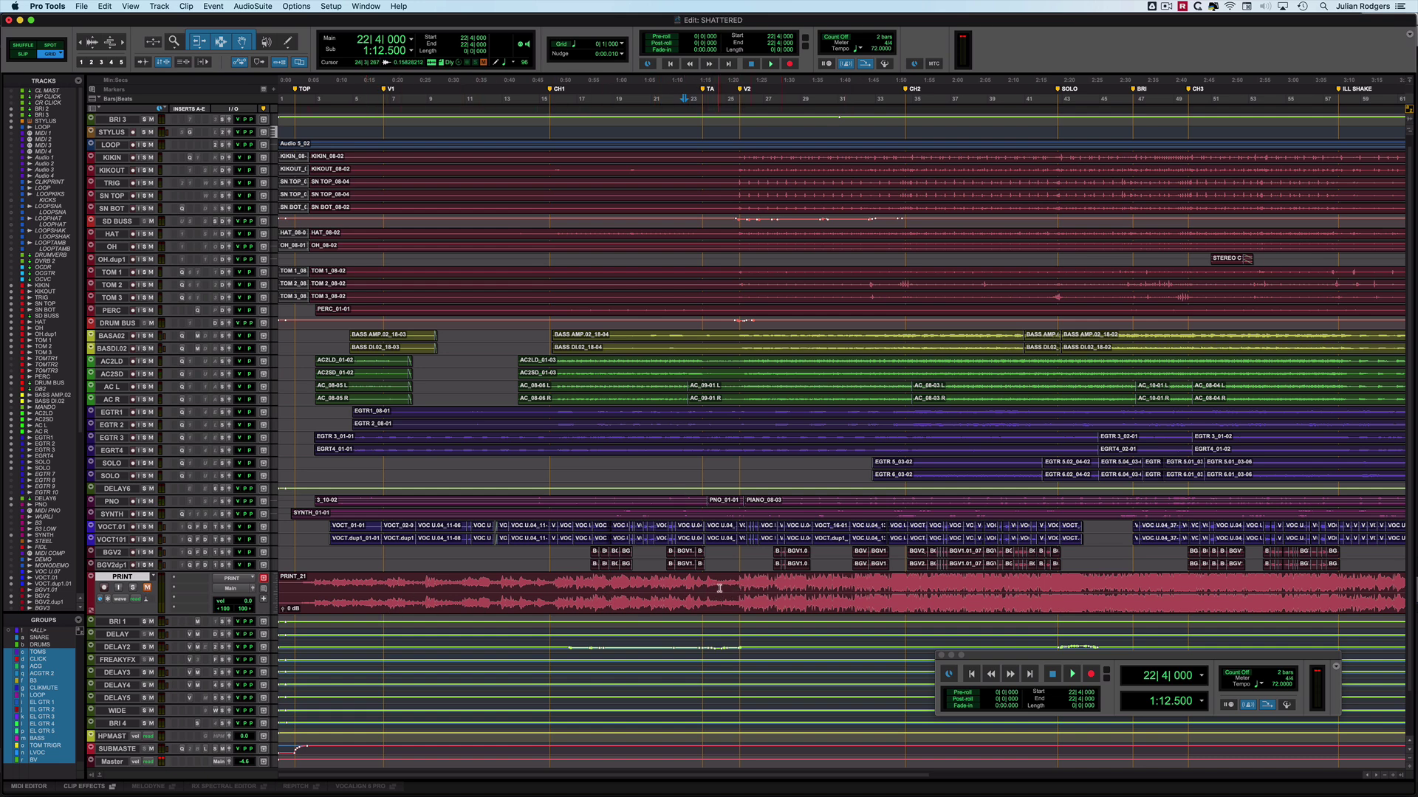
left_click(148, 588)
left_click(134, 588)
left_click(713, 620)
key("space")
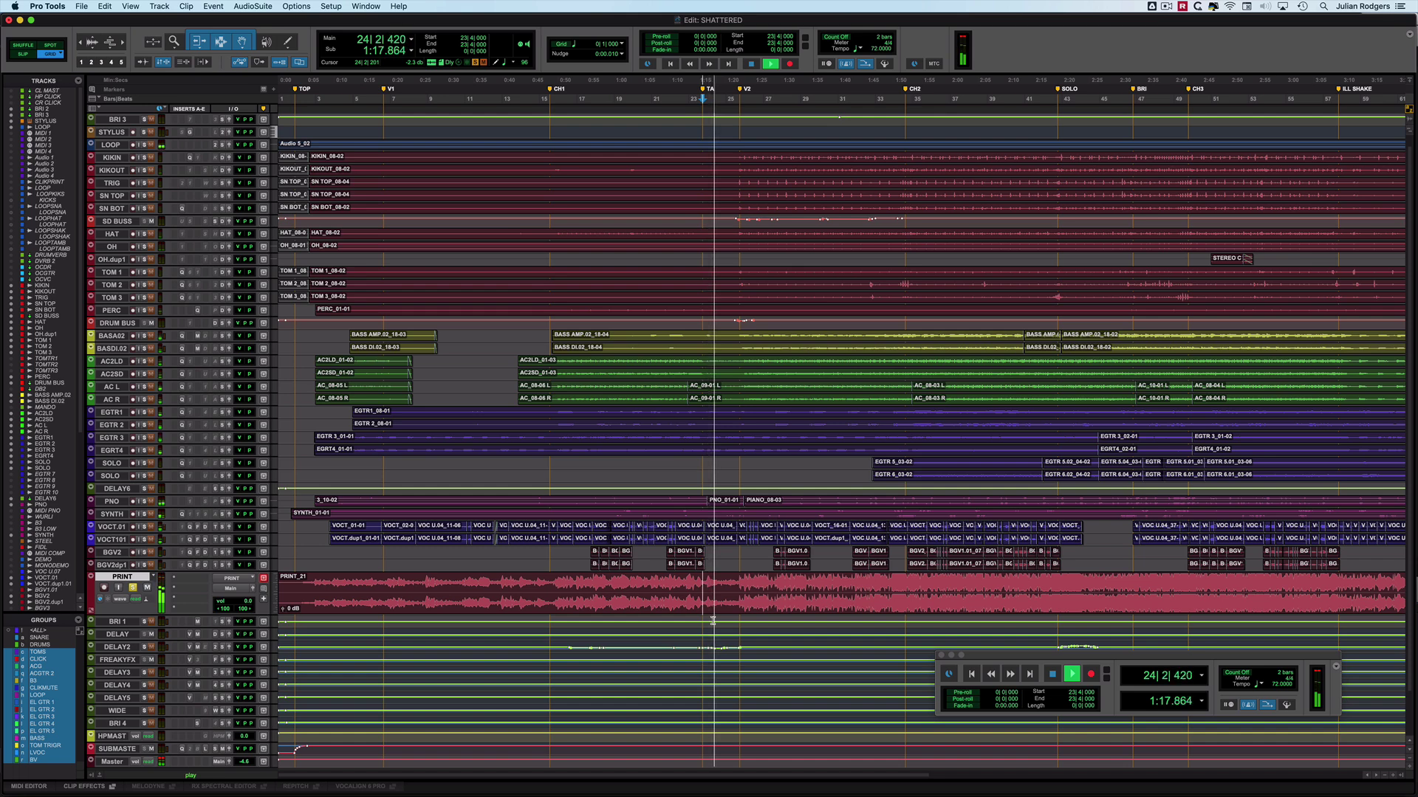
key("space")
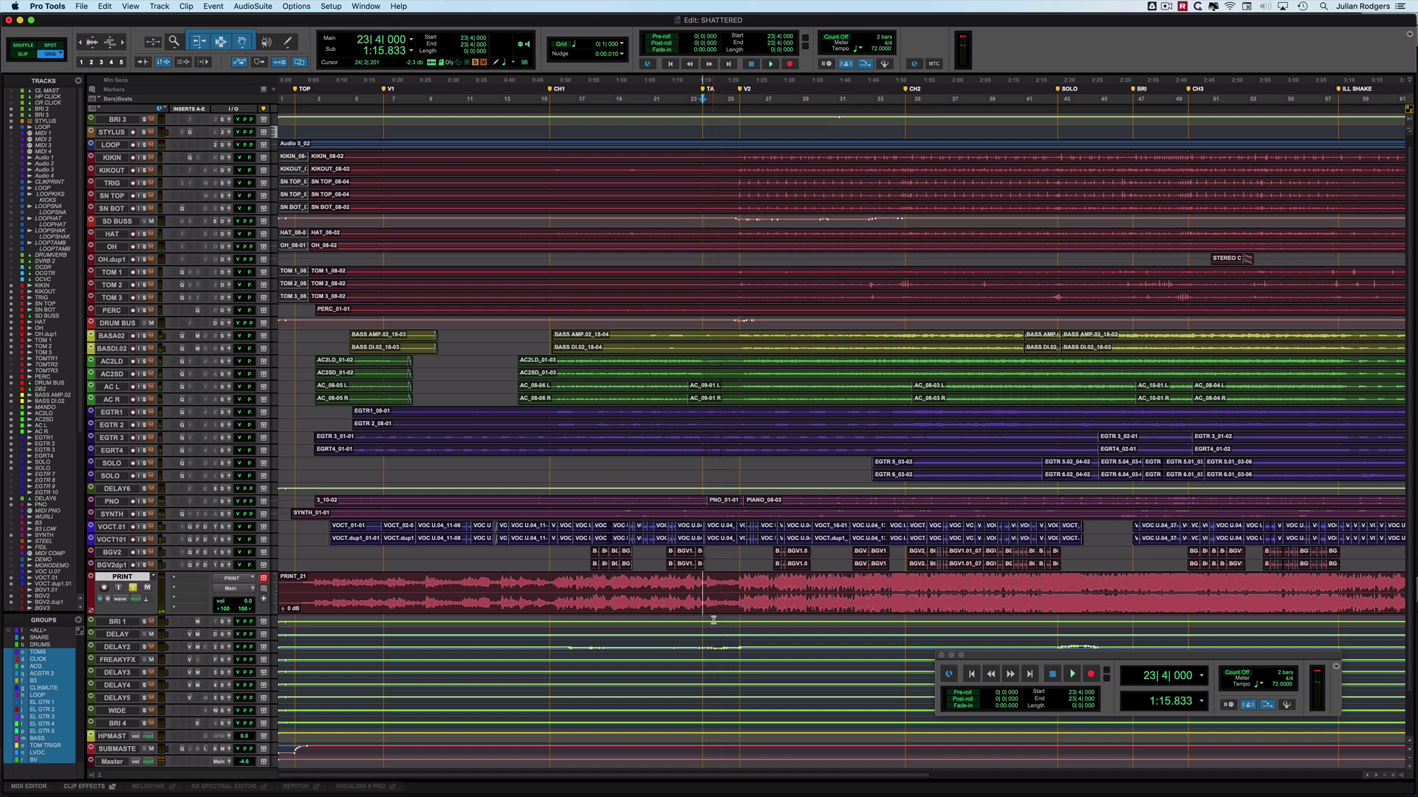
Step: Set the PNO_01-01 clip as punch range with pre-roll and post-roll, unsolo and record-arm PRINT
left_click(722, 502)
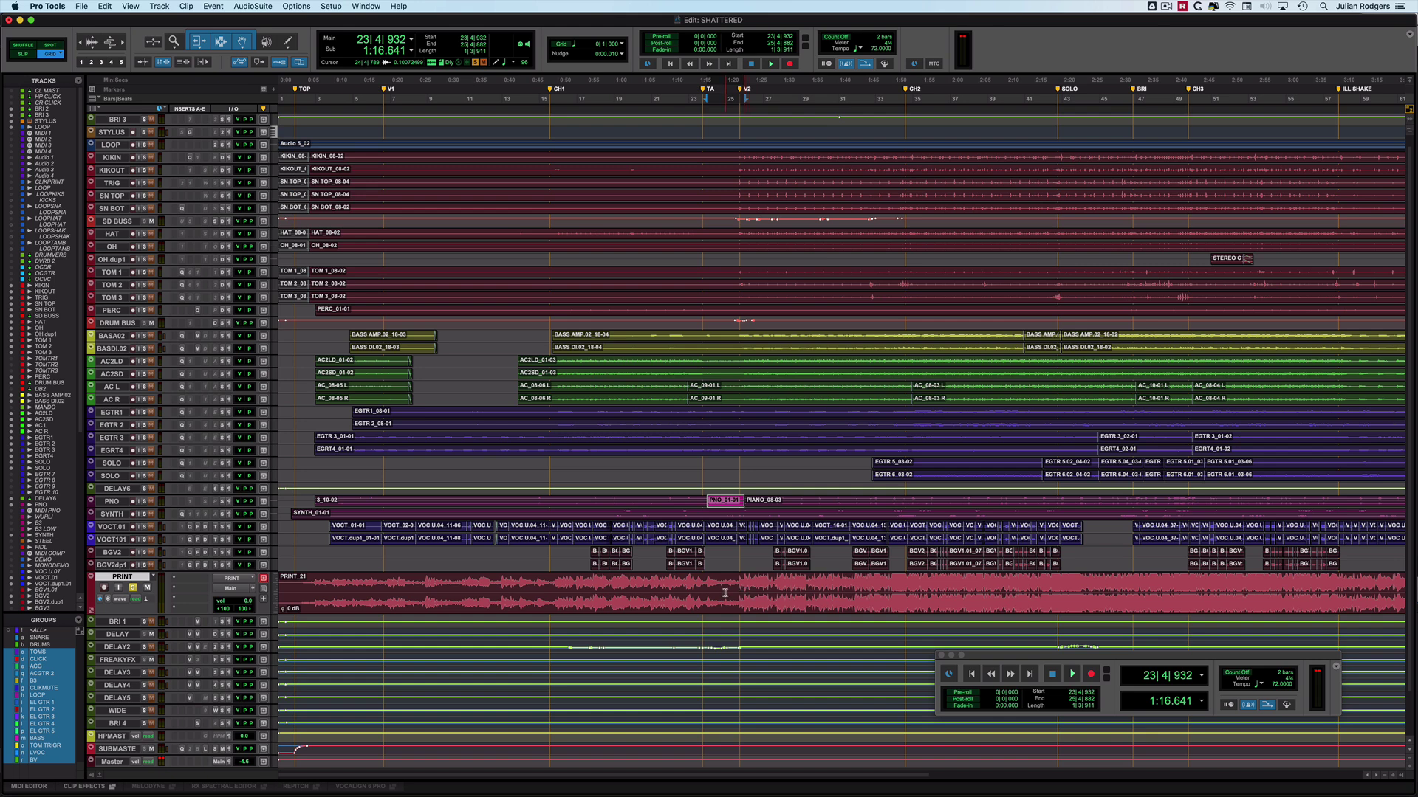
left_click(694, 501, "alt")
left_click(767, 500, "alt")
left_click(134, 589)
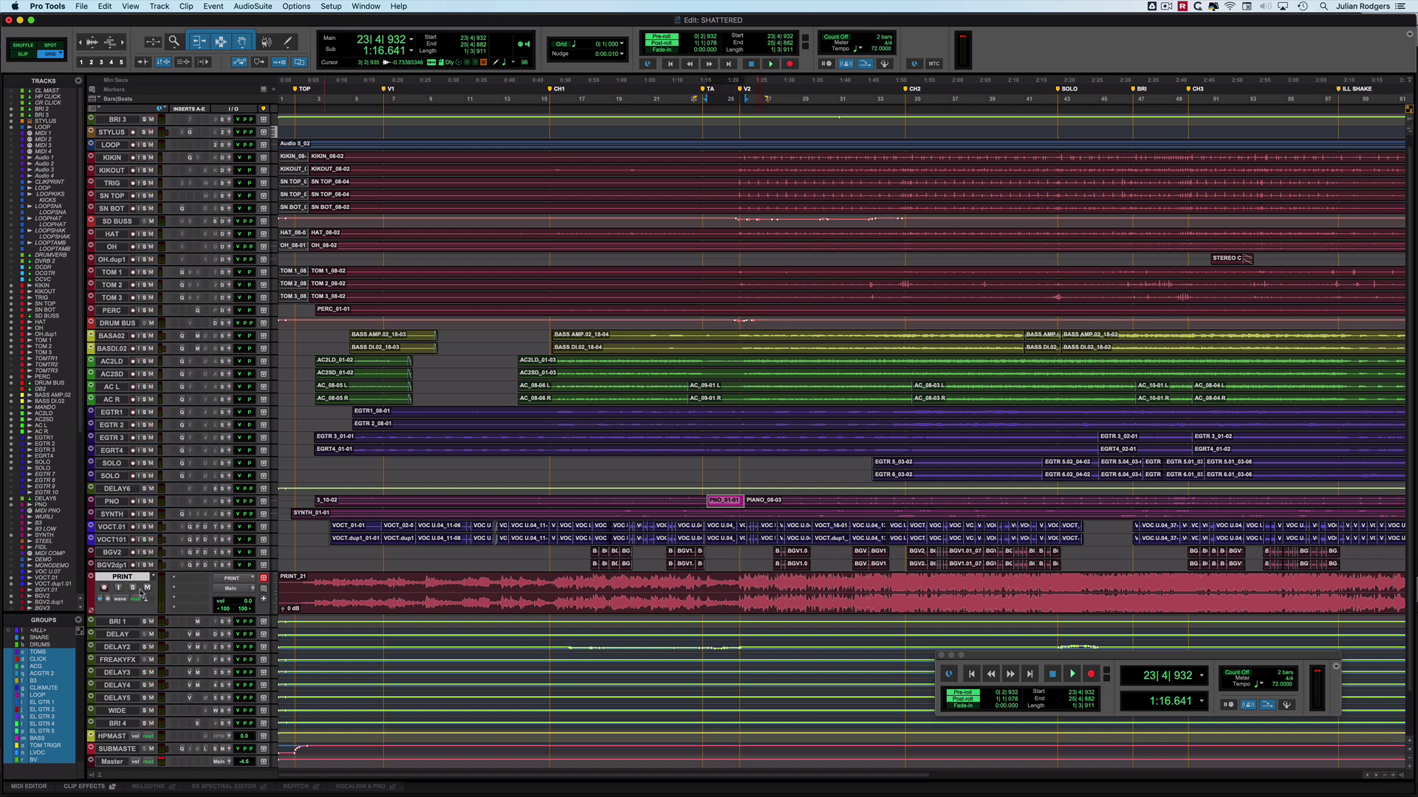
left_click(103, 588)
Step: Record the punch-in onto PRINT as the new PRINT_23 clip and disarm the track
key("space")
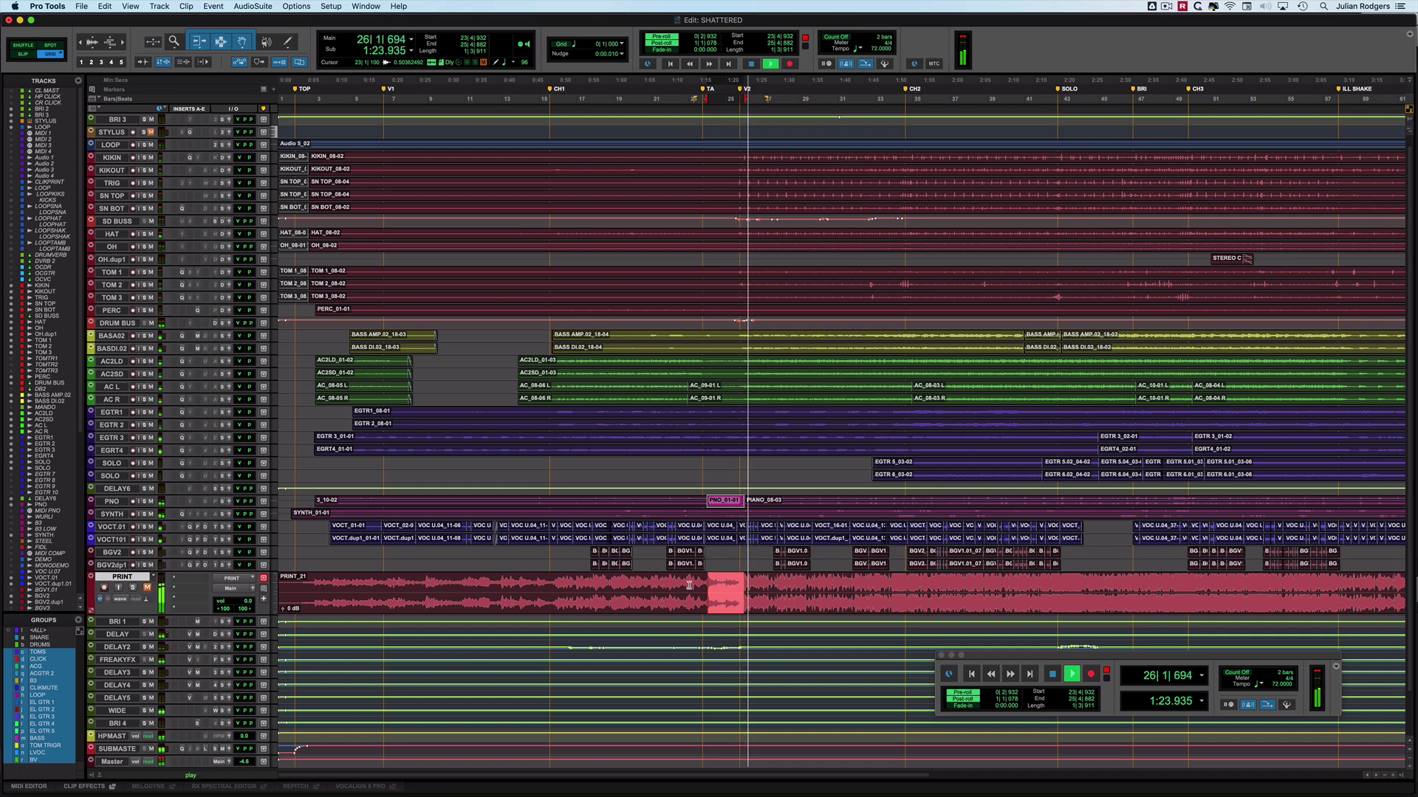
key("space")
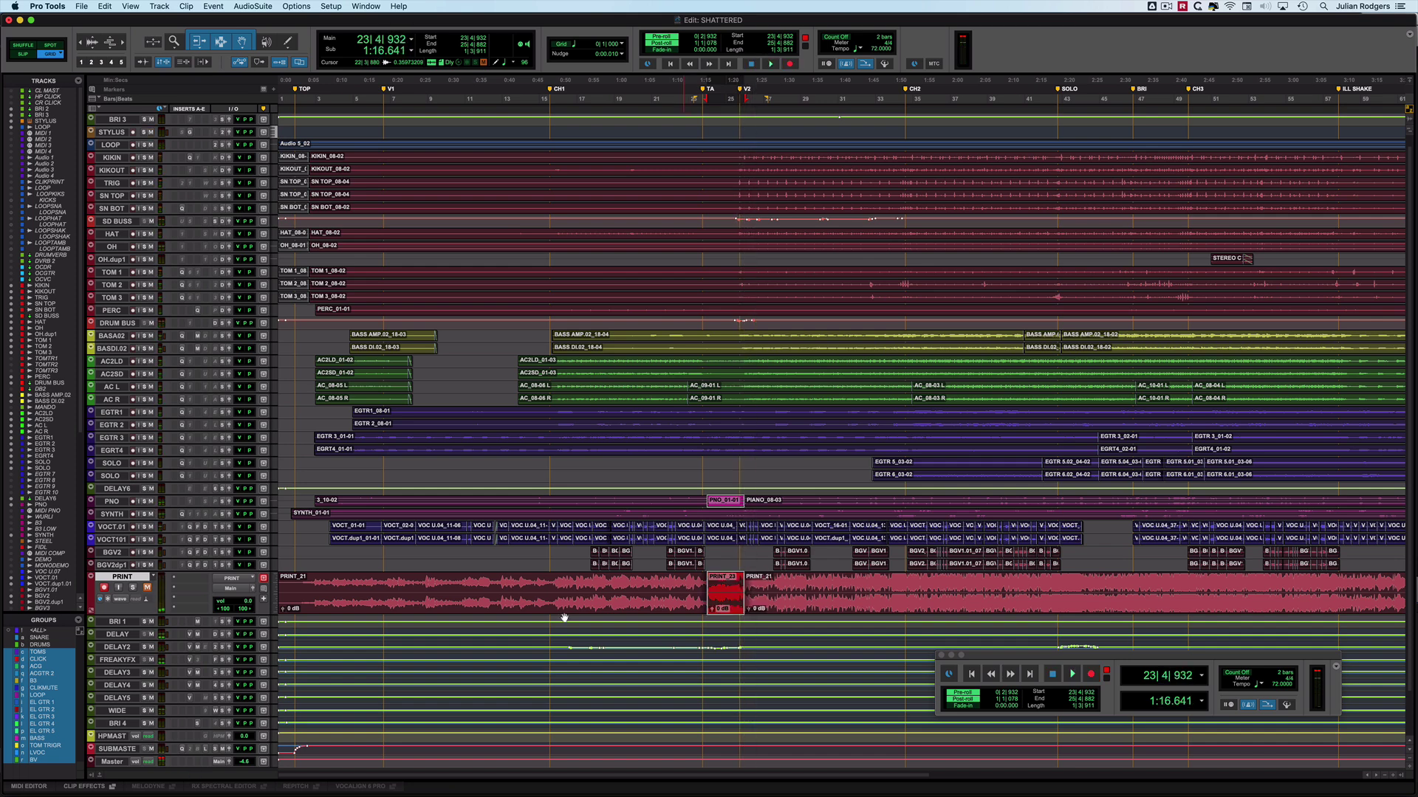
left_click(104, 588)
Step: Solo PRINT and play back the punched-in section from 23|3|000
left_click(696, 587)
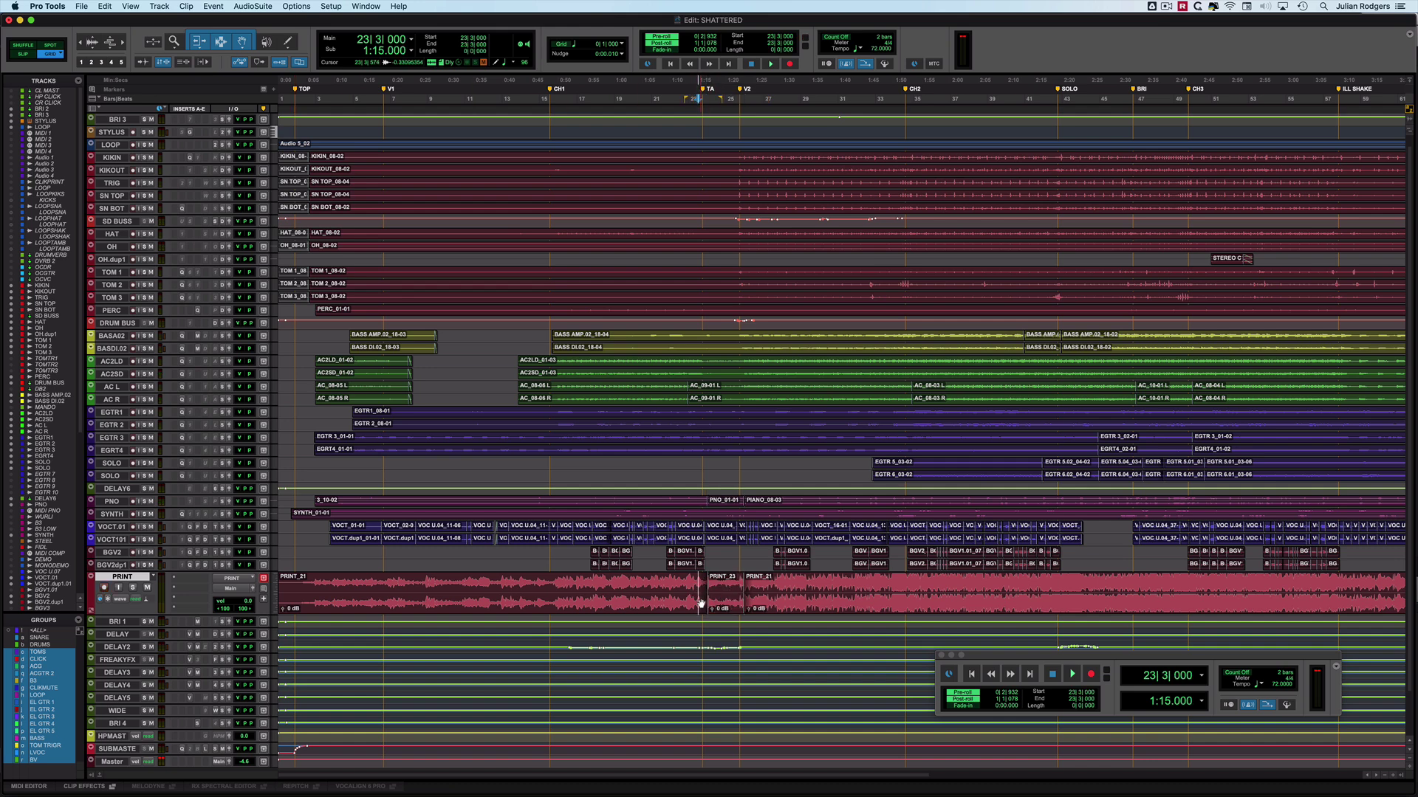
key("shift+s")
key("space")
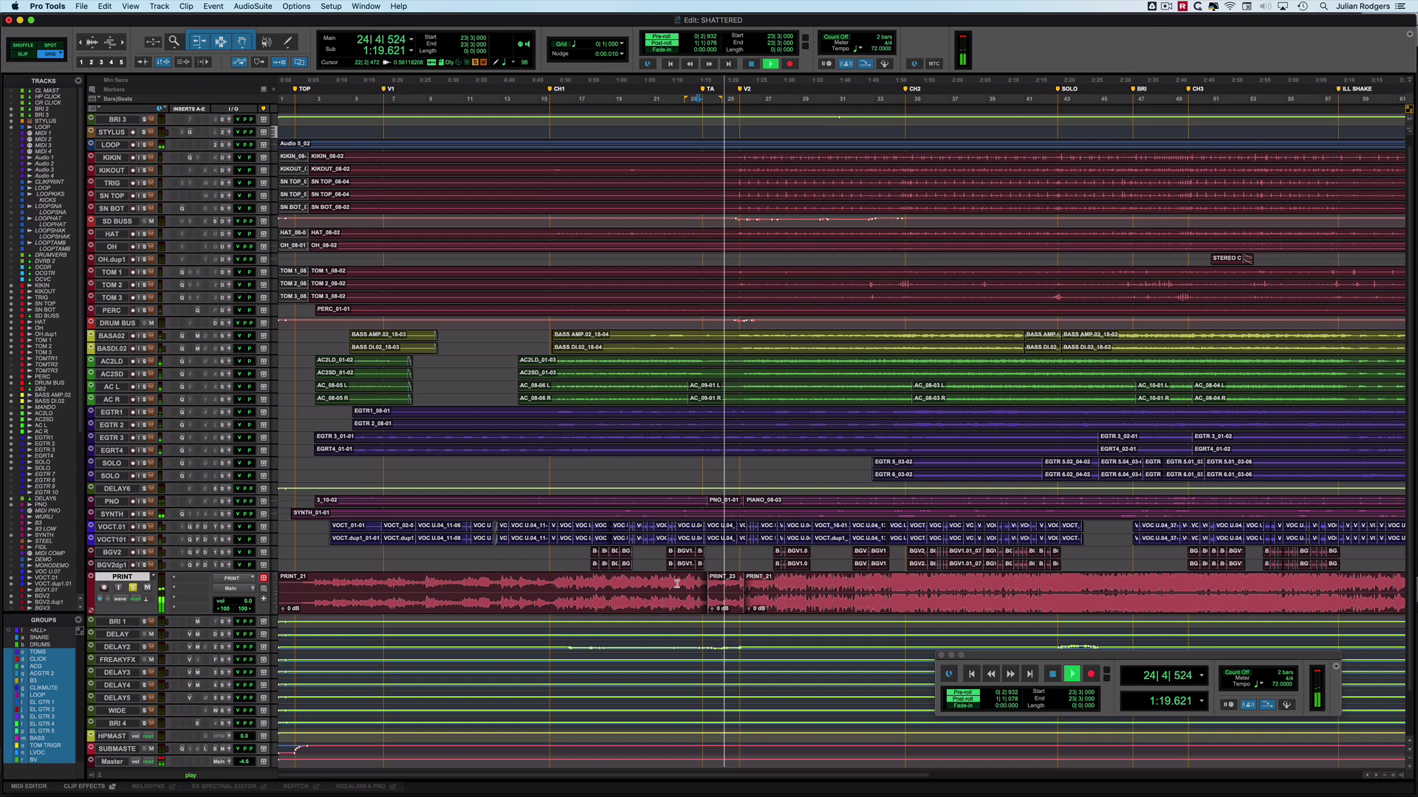
key("space")
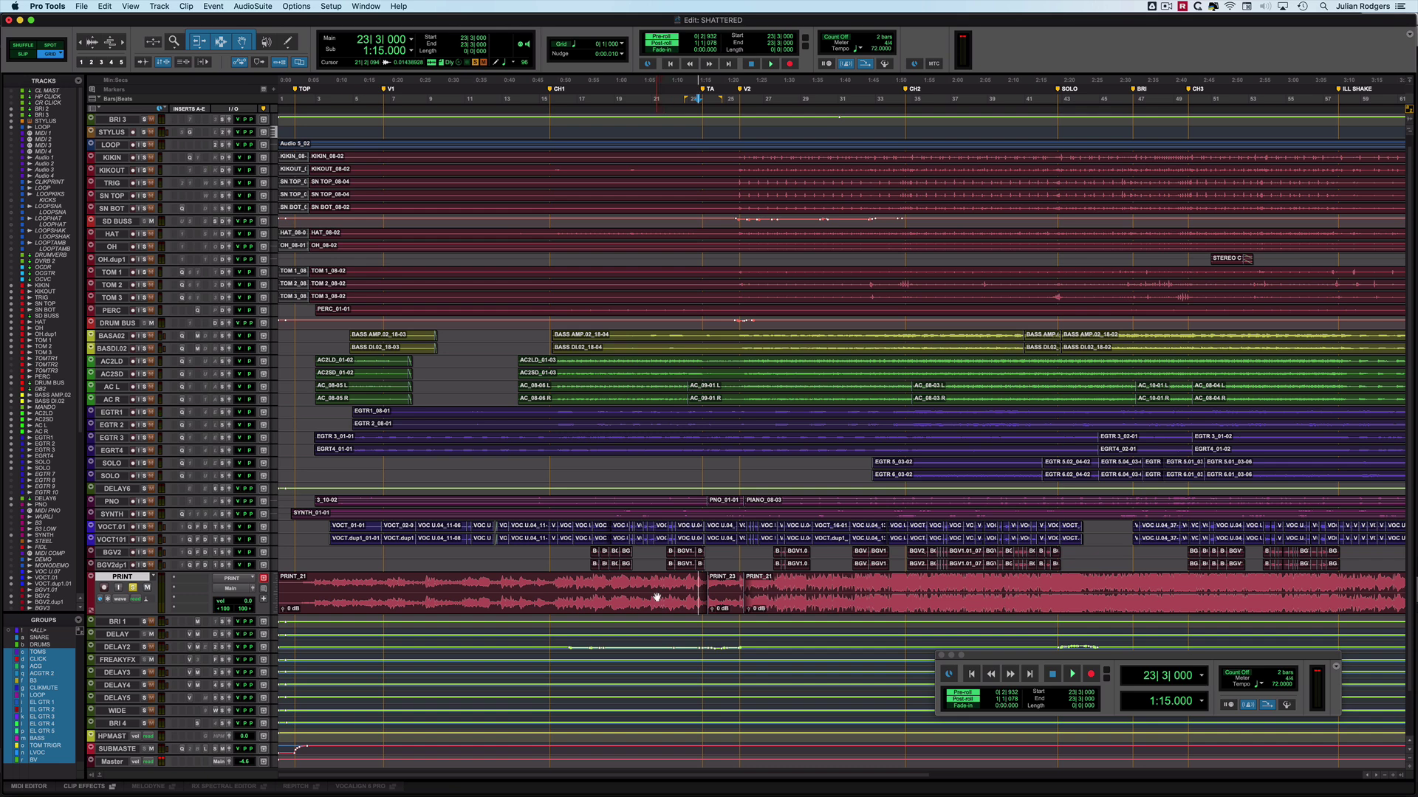
Step: Select the PRINT_21, PRINT_23 and PRINT_21 clips and show a widened Clips list
left_click(662, 601)
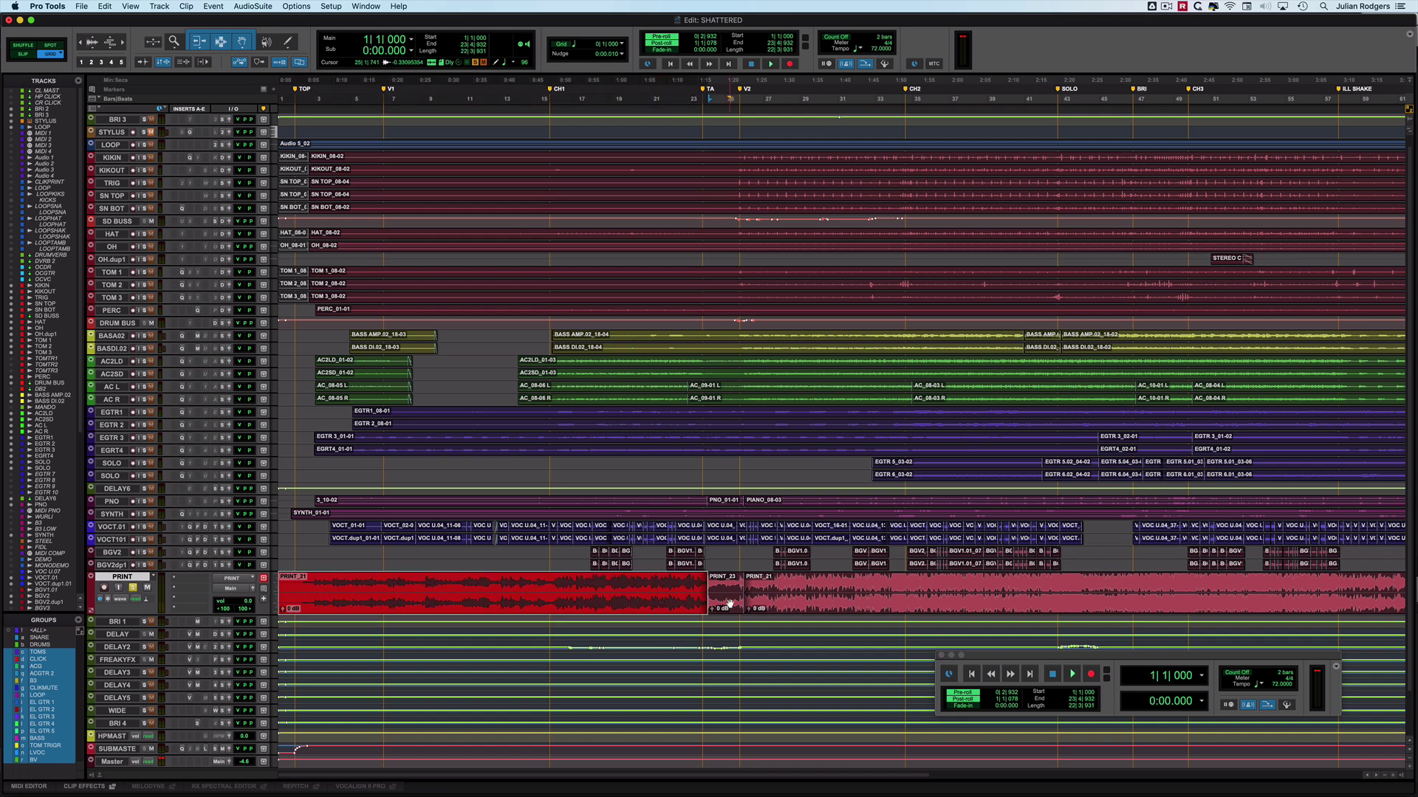
left_click(729, 603)
left_click(770, 606)
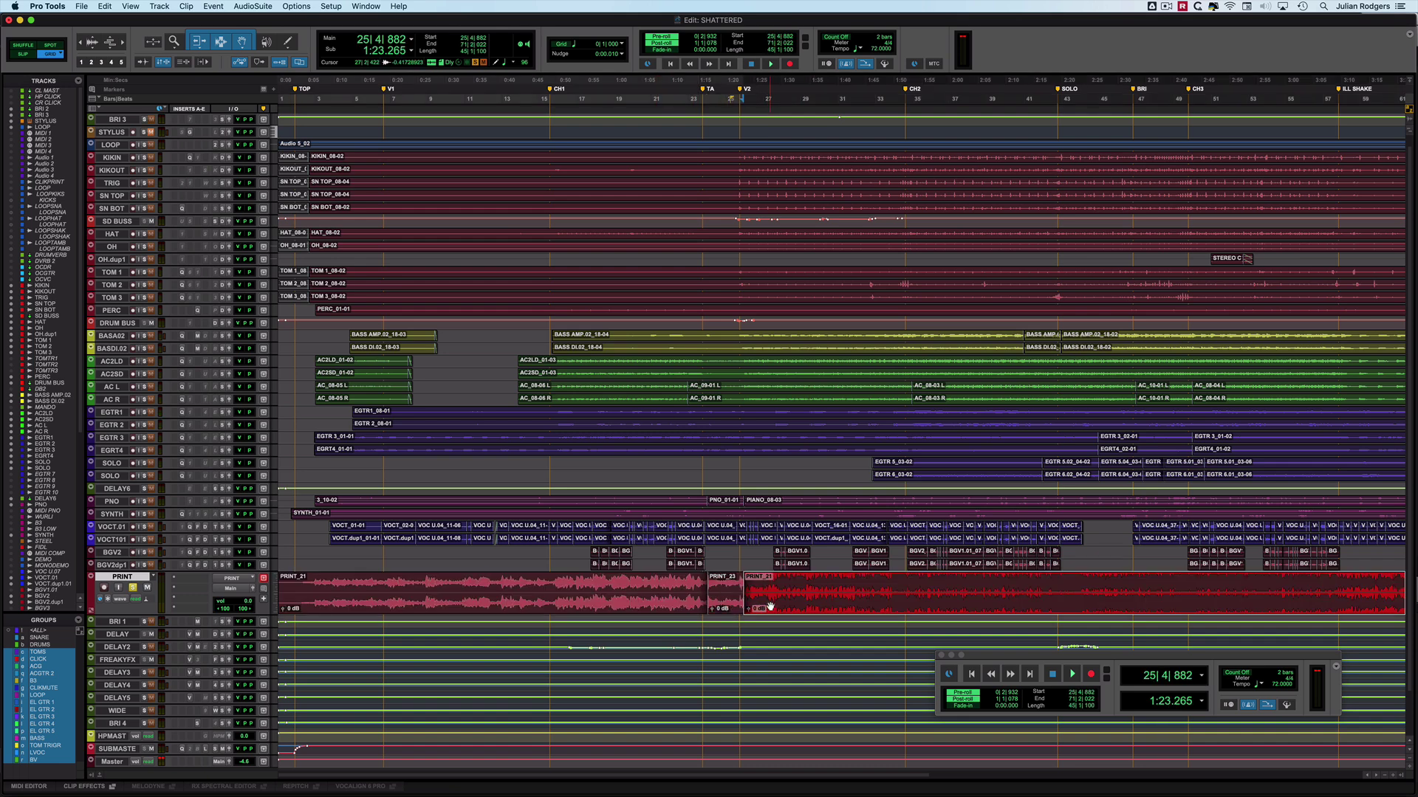
left_click(1401, 776)
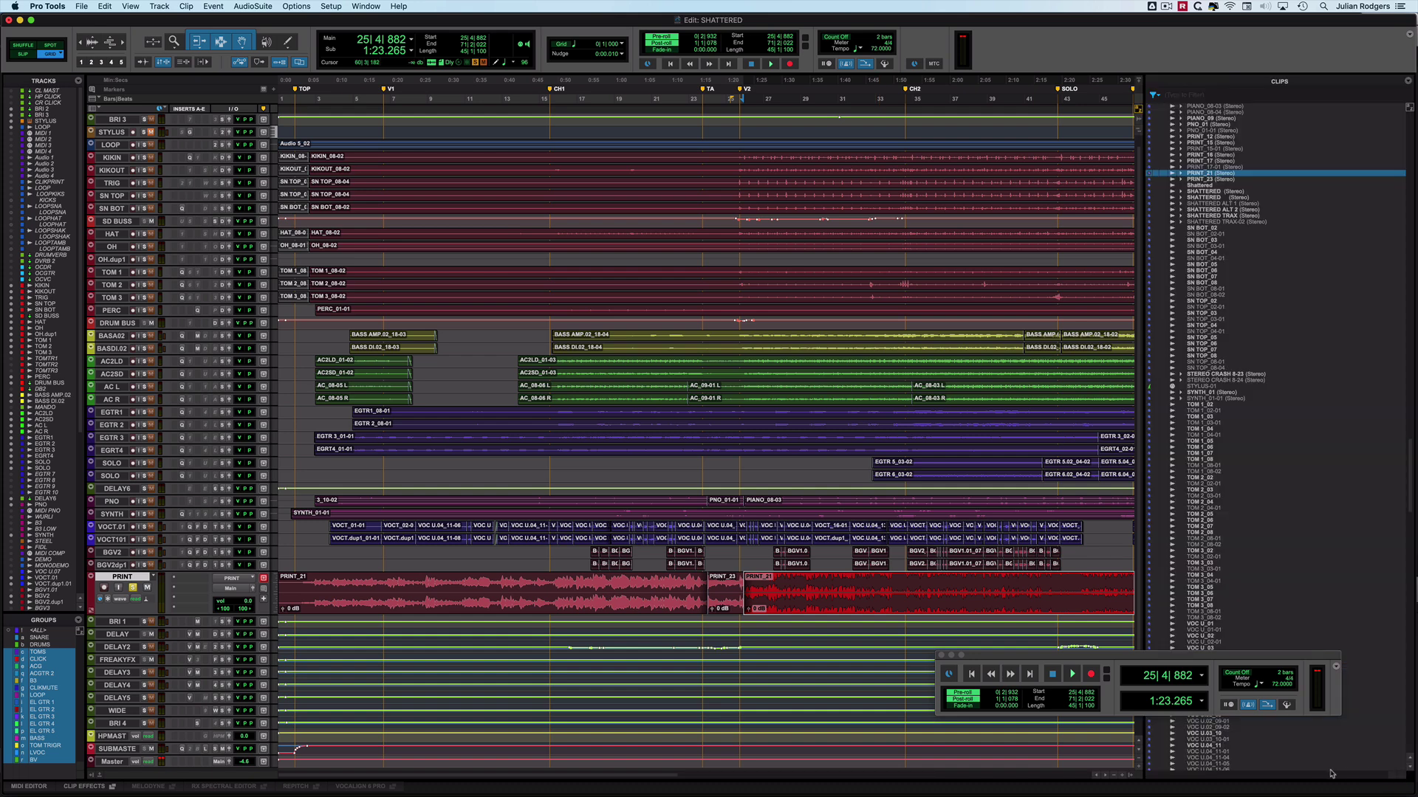
left_click_drag(1142, 591, 1268, 589)
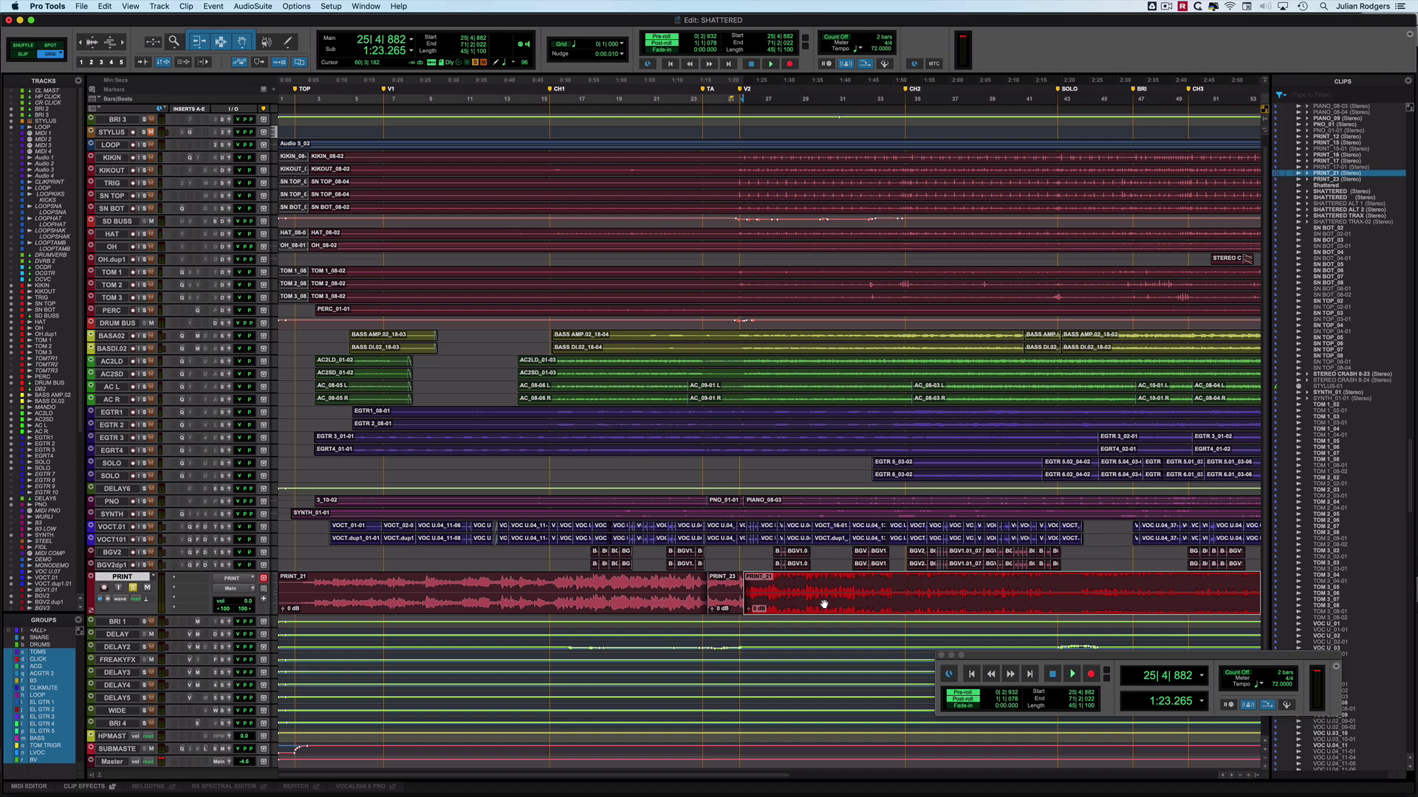
Step: Select all three PRINT clips and consolidate them into PRINT_01 with Option+Shift+3
left_click(727, 601)
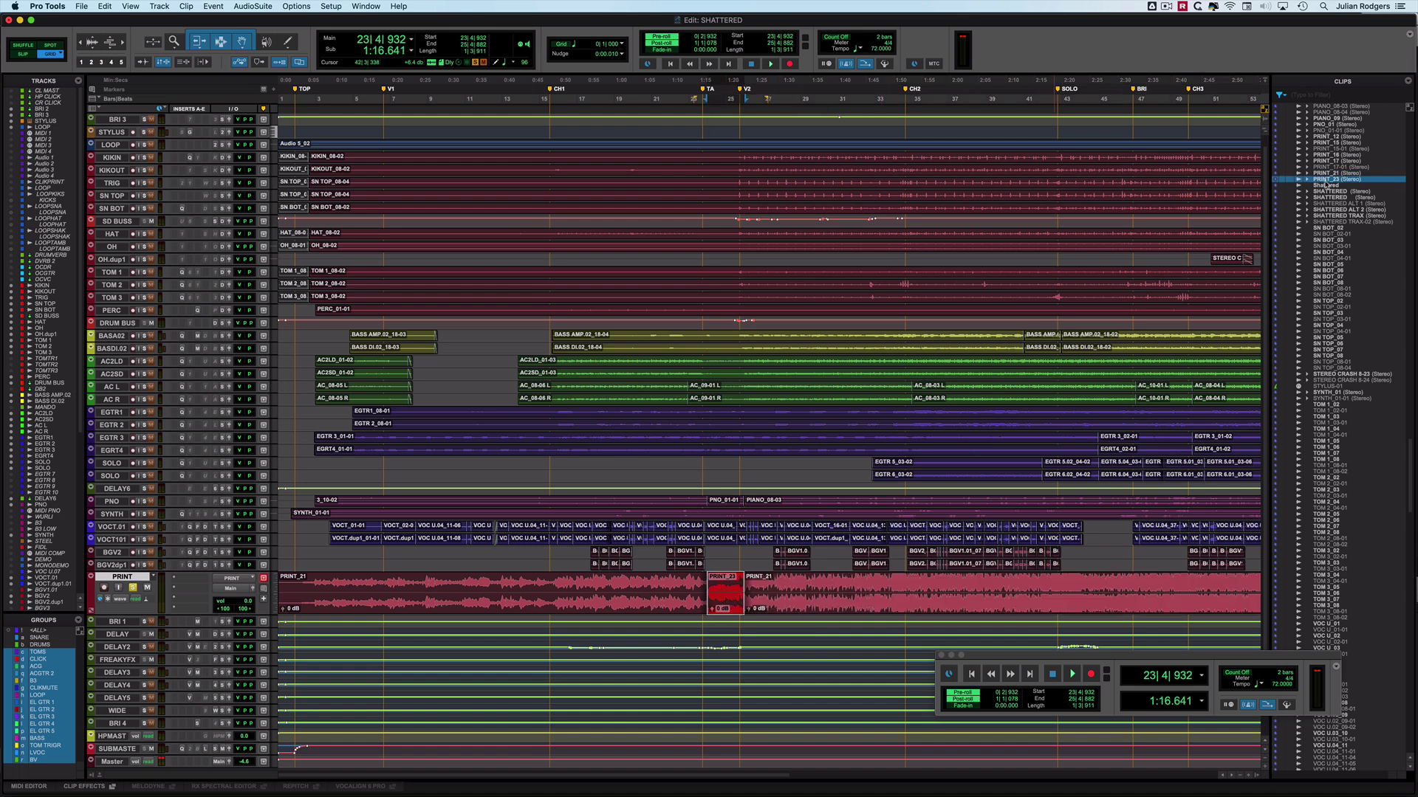
left_click(630, 602)
left_click(821, 606, "shift")
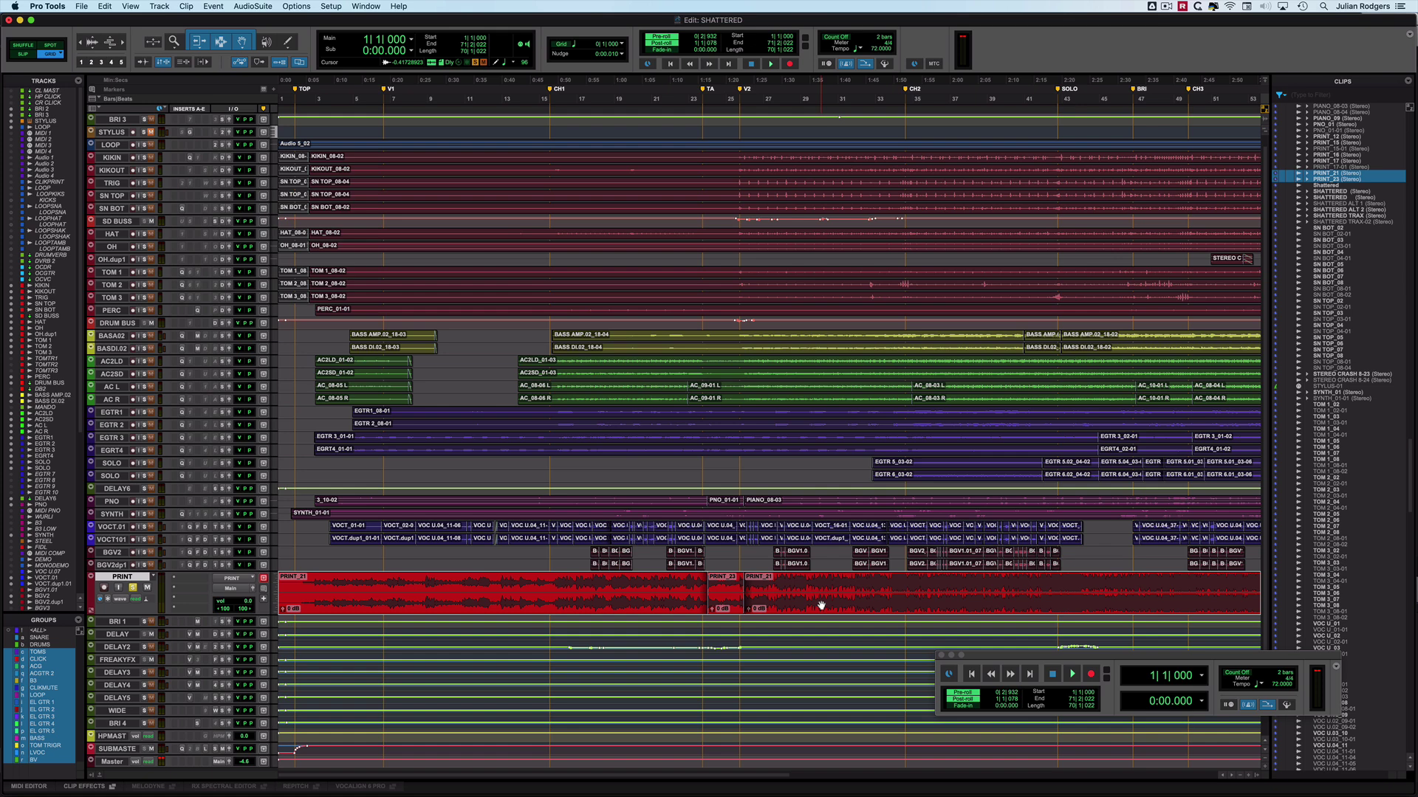
key("alt+shift+3")
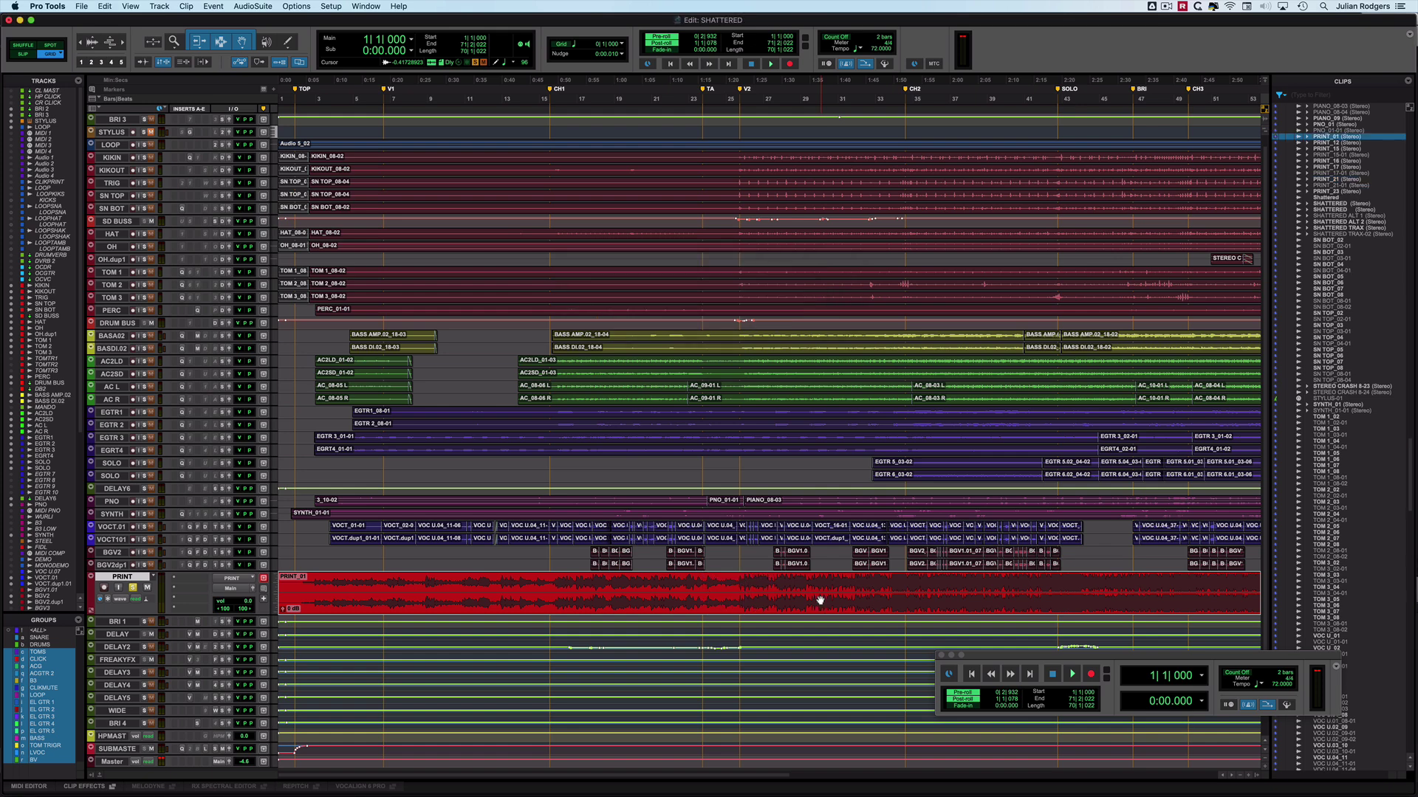
right_click(1324, 137)
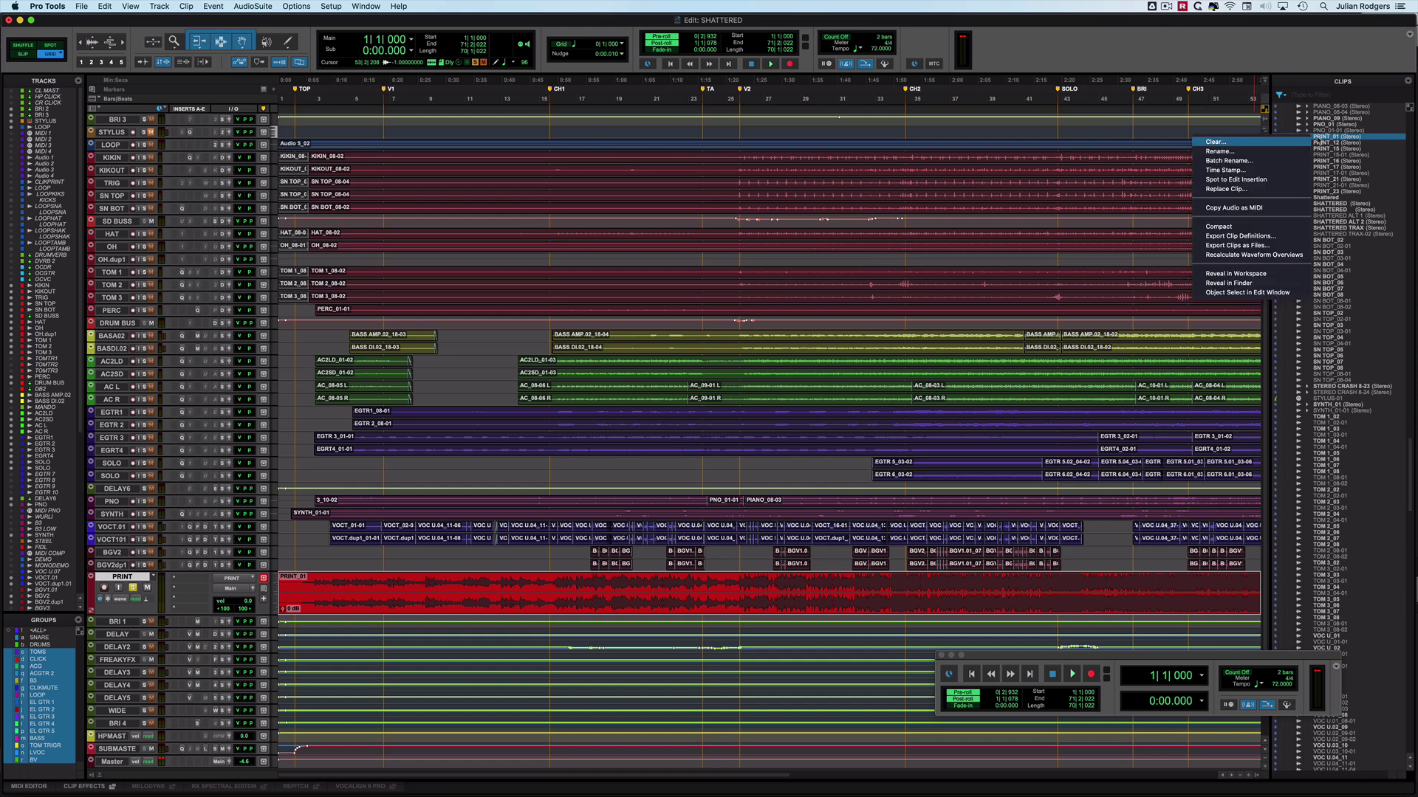
Step: Reveal PRINT_01 in Finder, select PRINT_01.L.wav and PRINT_01.R.wav, then close Audio Files
left_click(1256, 283)
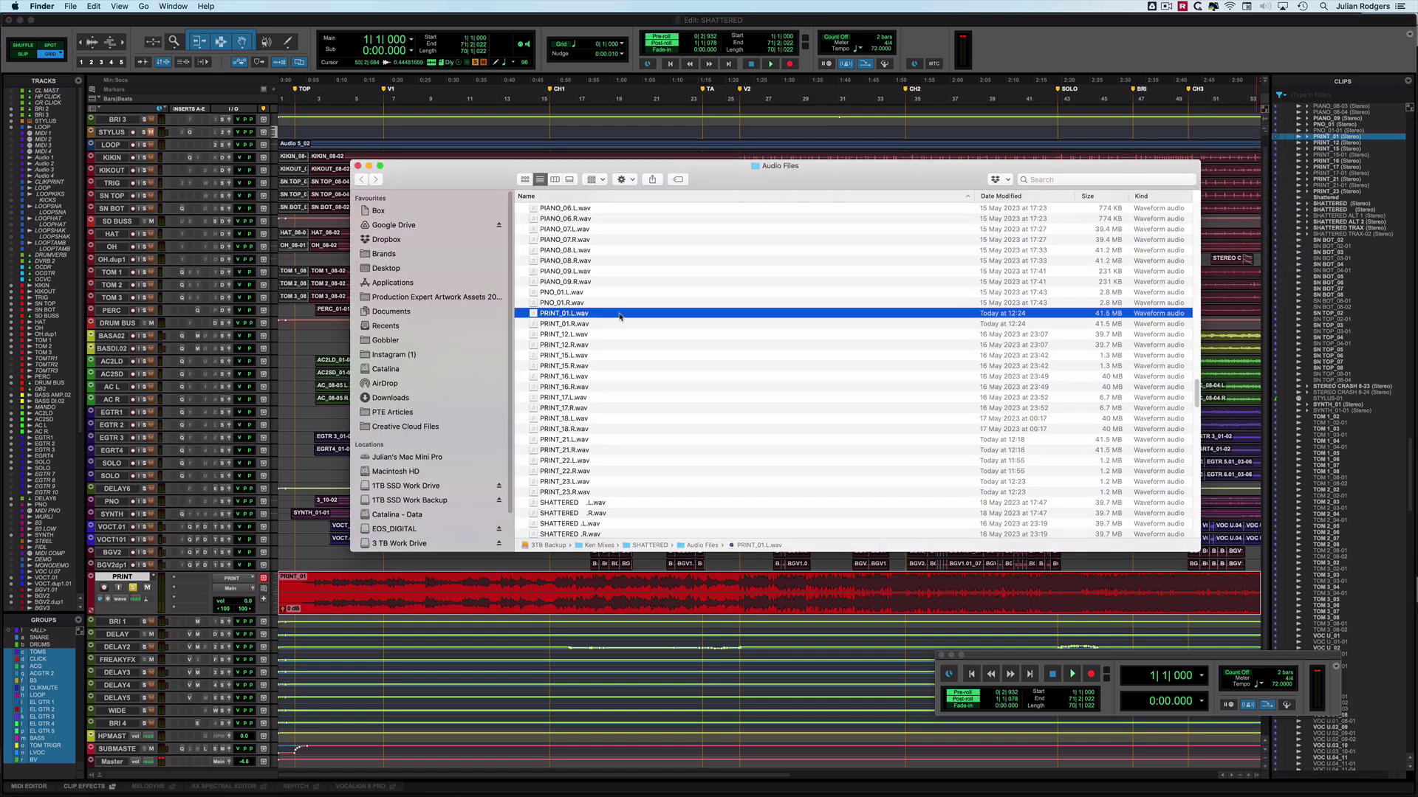
left_click(582, 325, "shift")
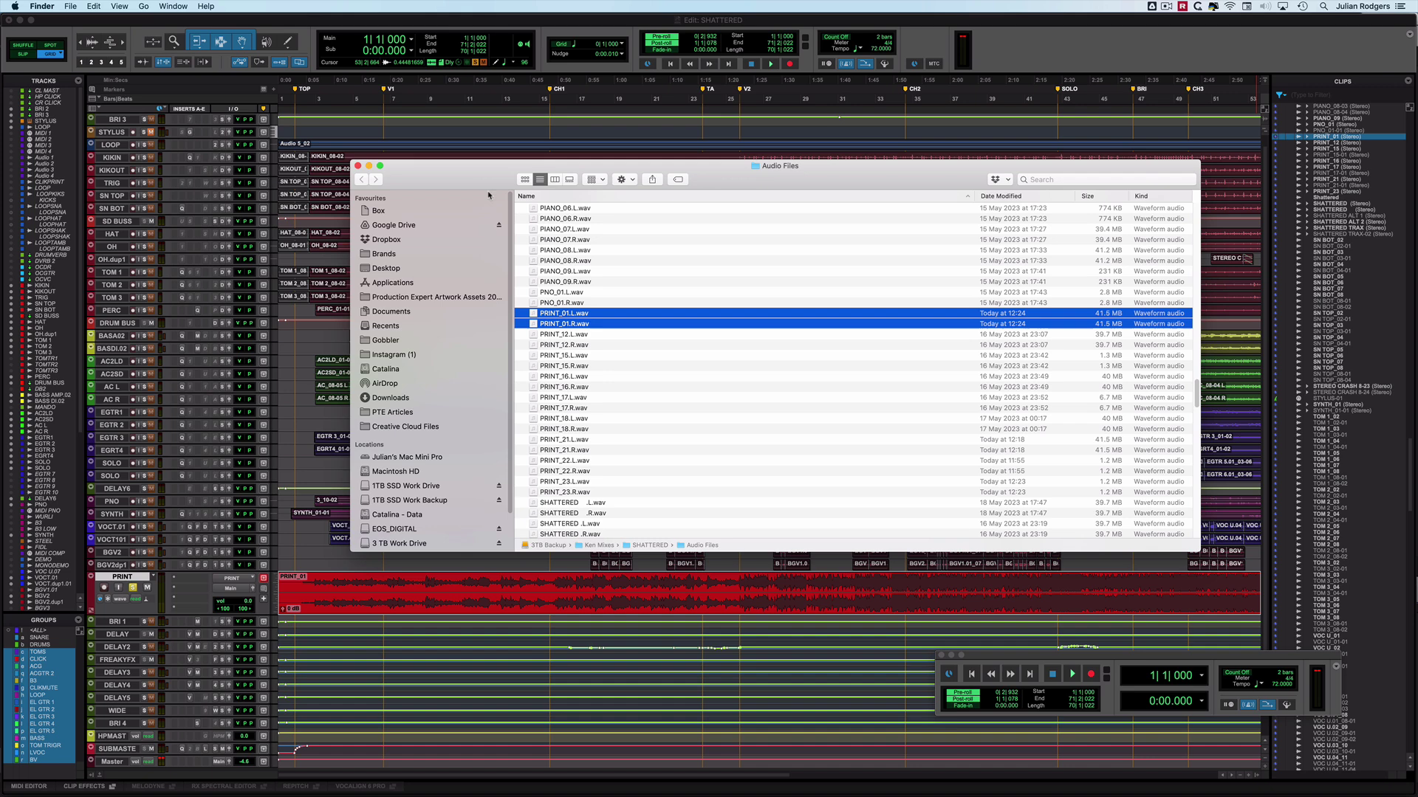
left_click(358, 166)
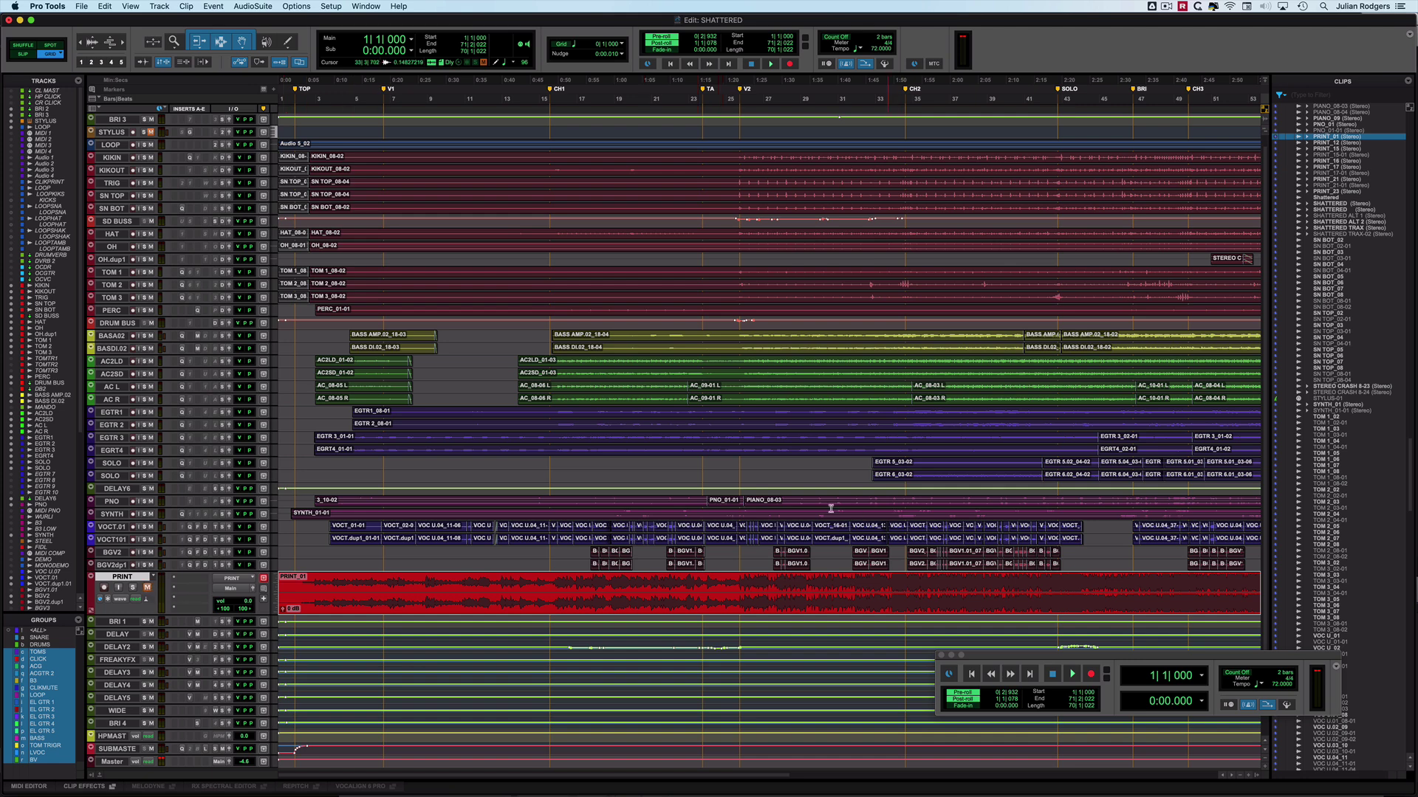
Step: Select the PNO_01-01 clip's span and set the record mode to Destructive
left_click(720, 503)
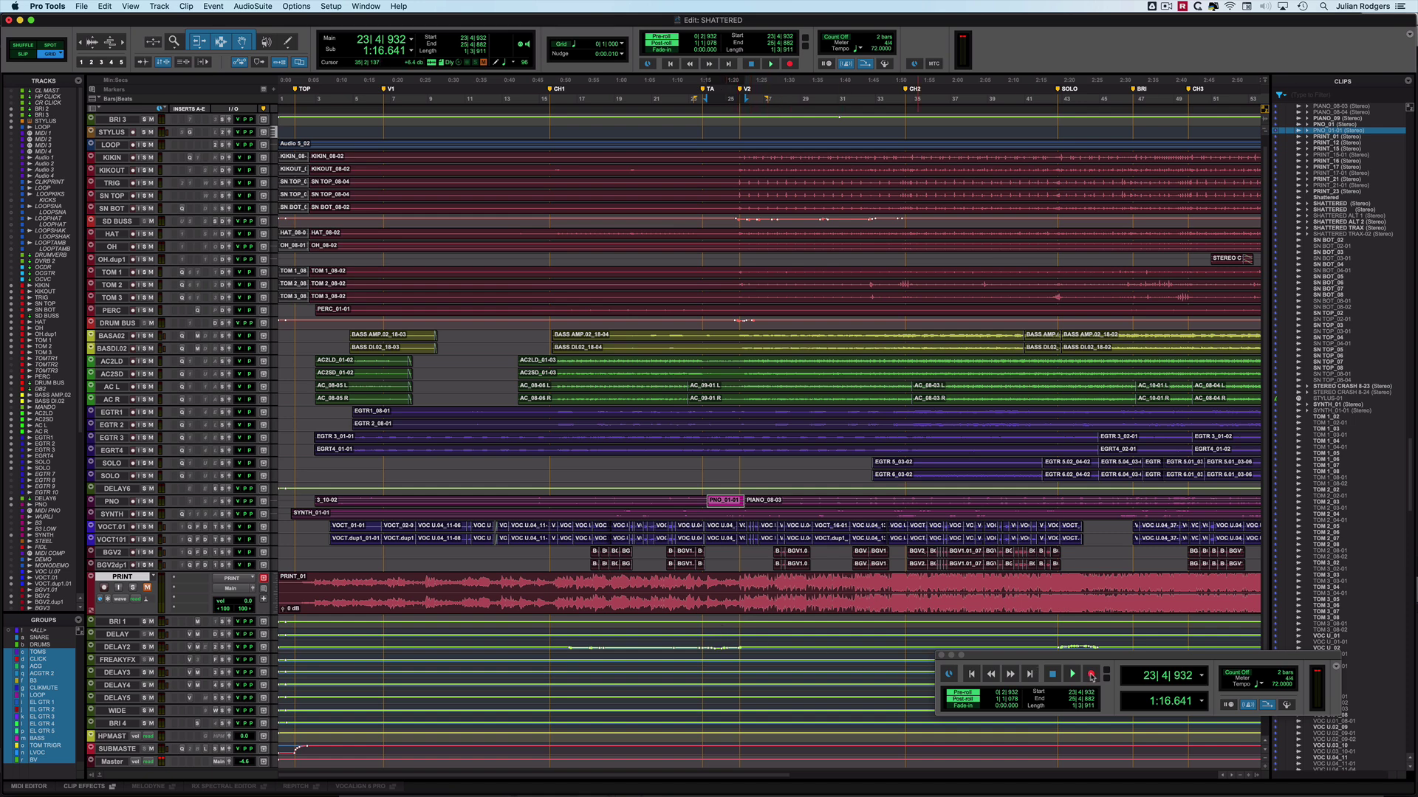
right_click(1091, 677)
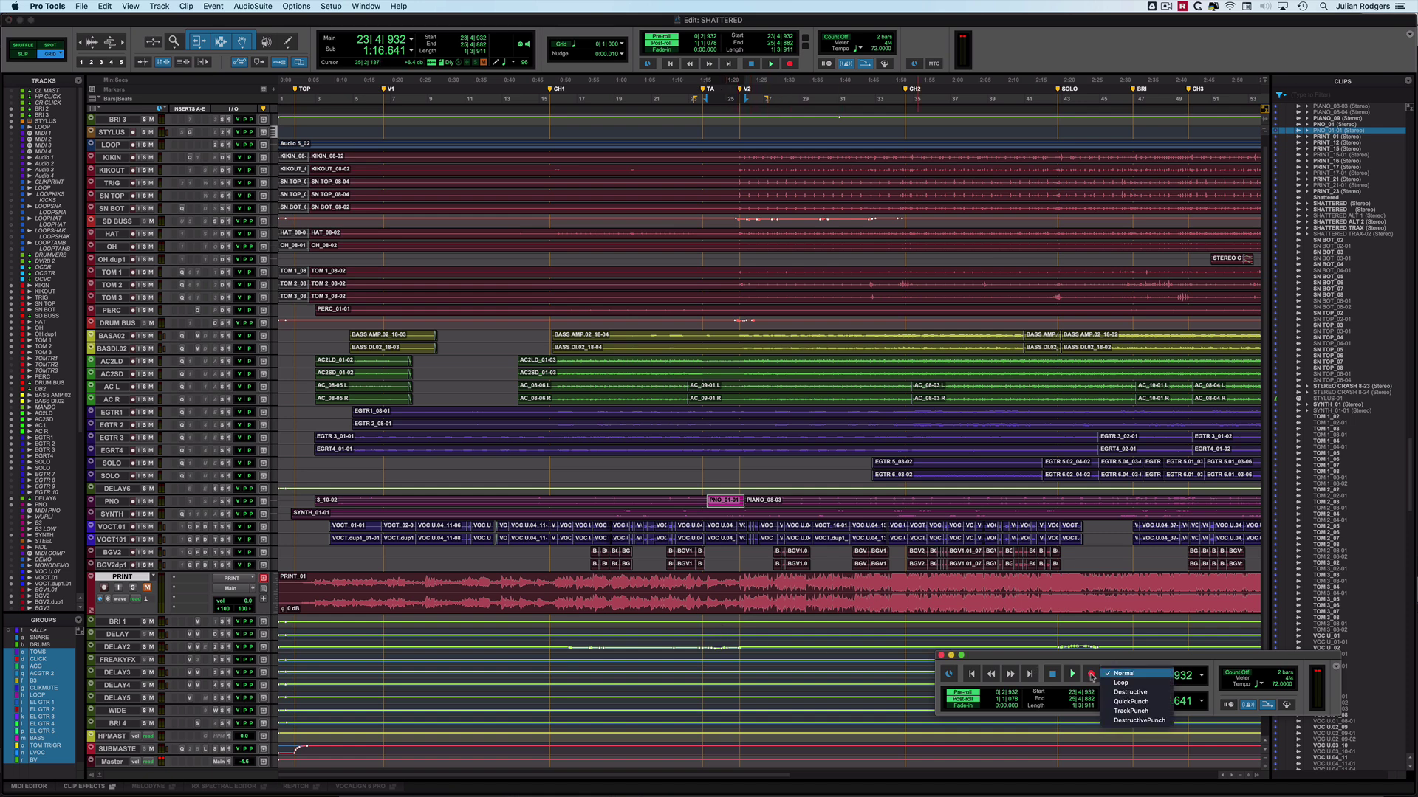
left_click(1120, 695)
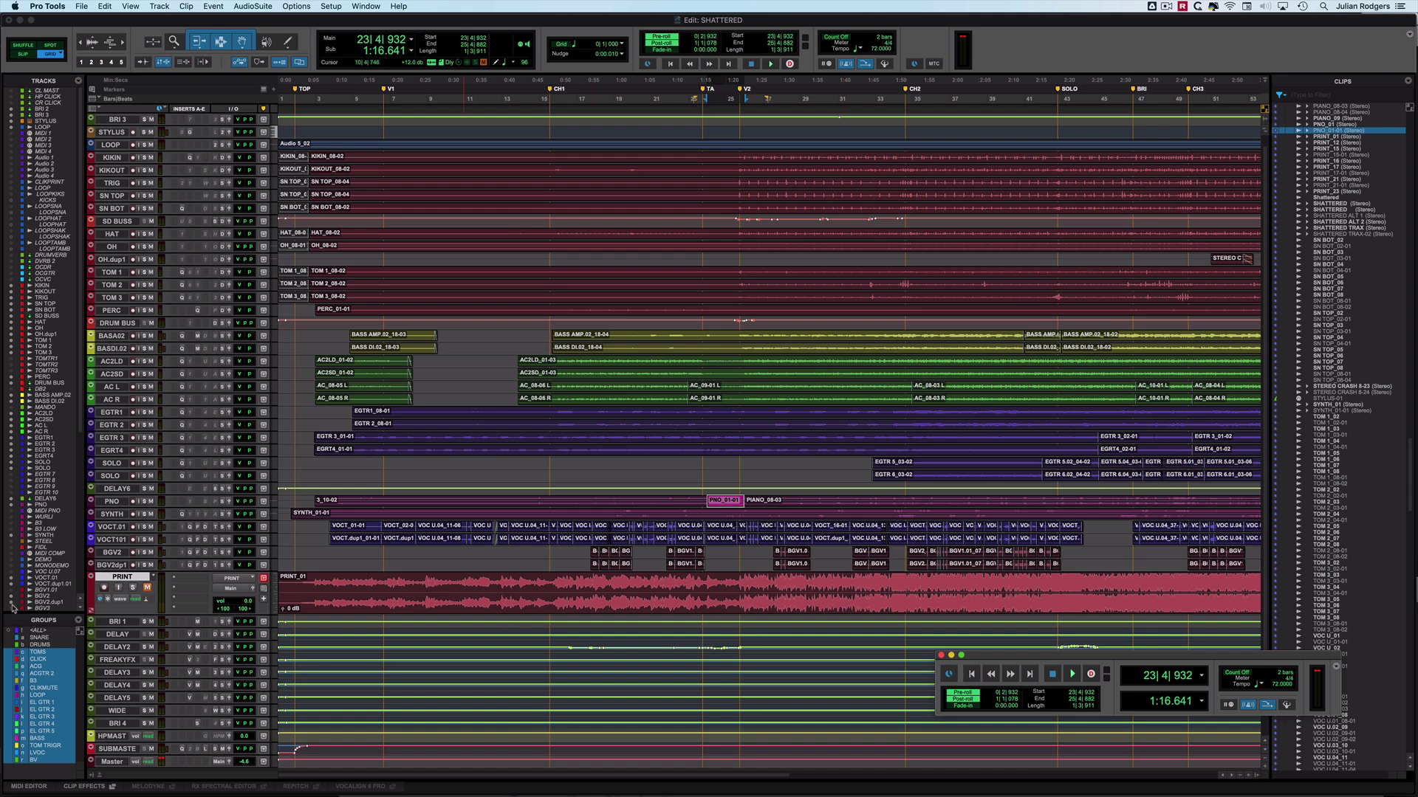
Step: Arm PRINT, destructively record the piano section into PRINT_21, then select the PRINT_21 clip
left_click(104, 587)
key("F12")
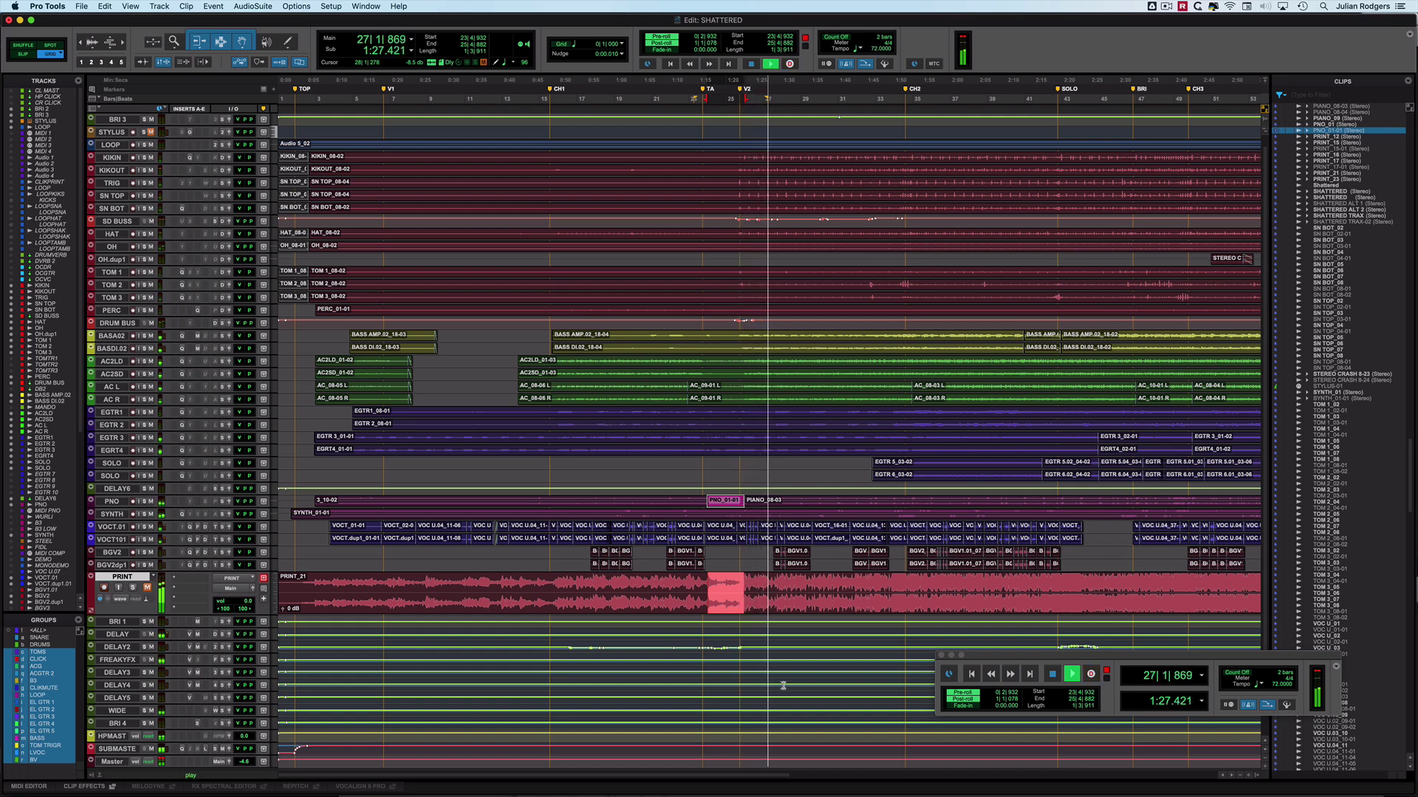
key("space")
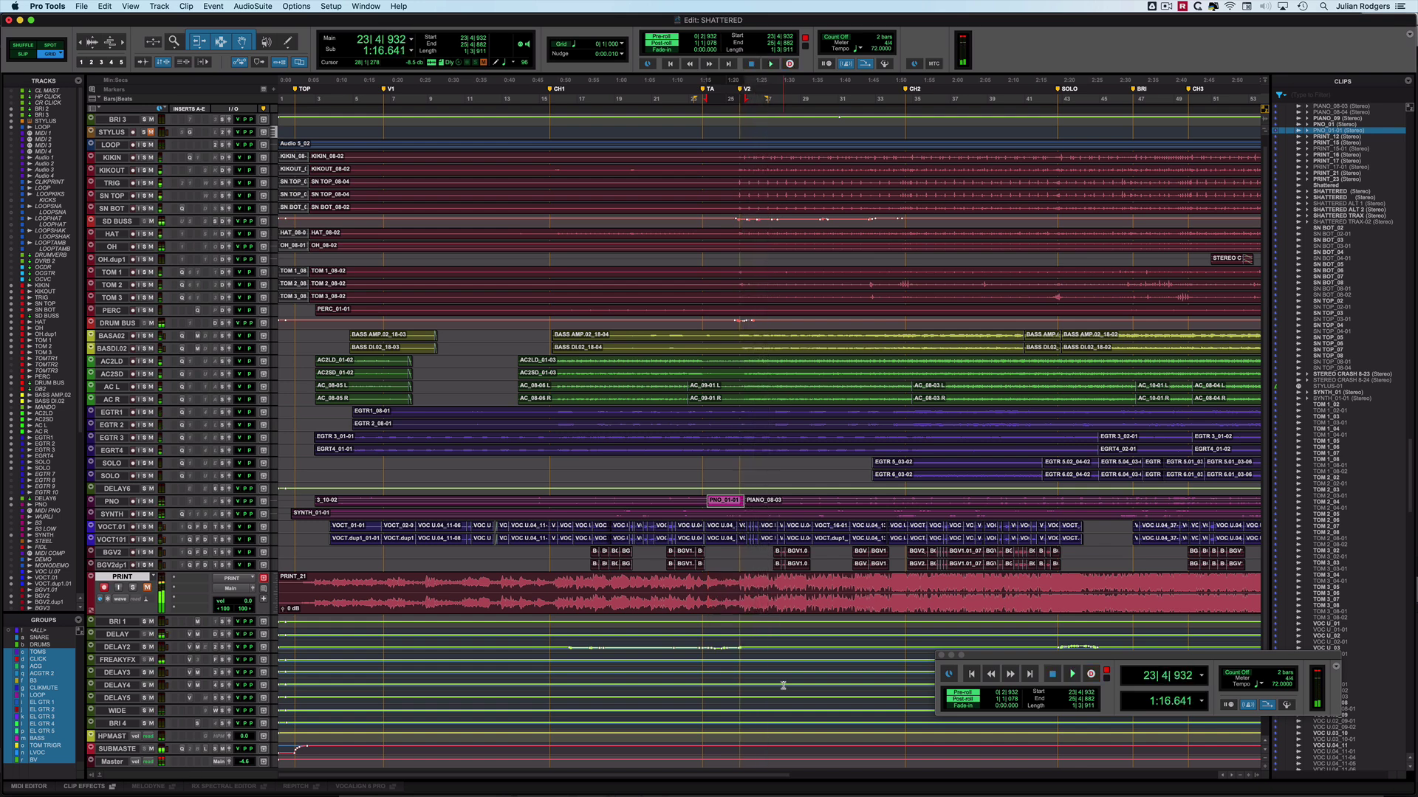
left_click(727, 601)
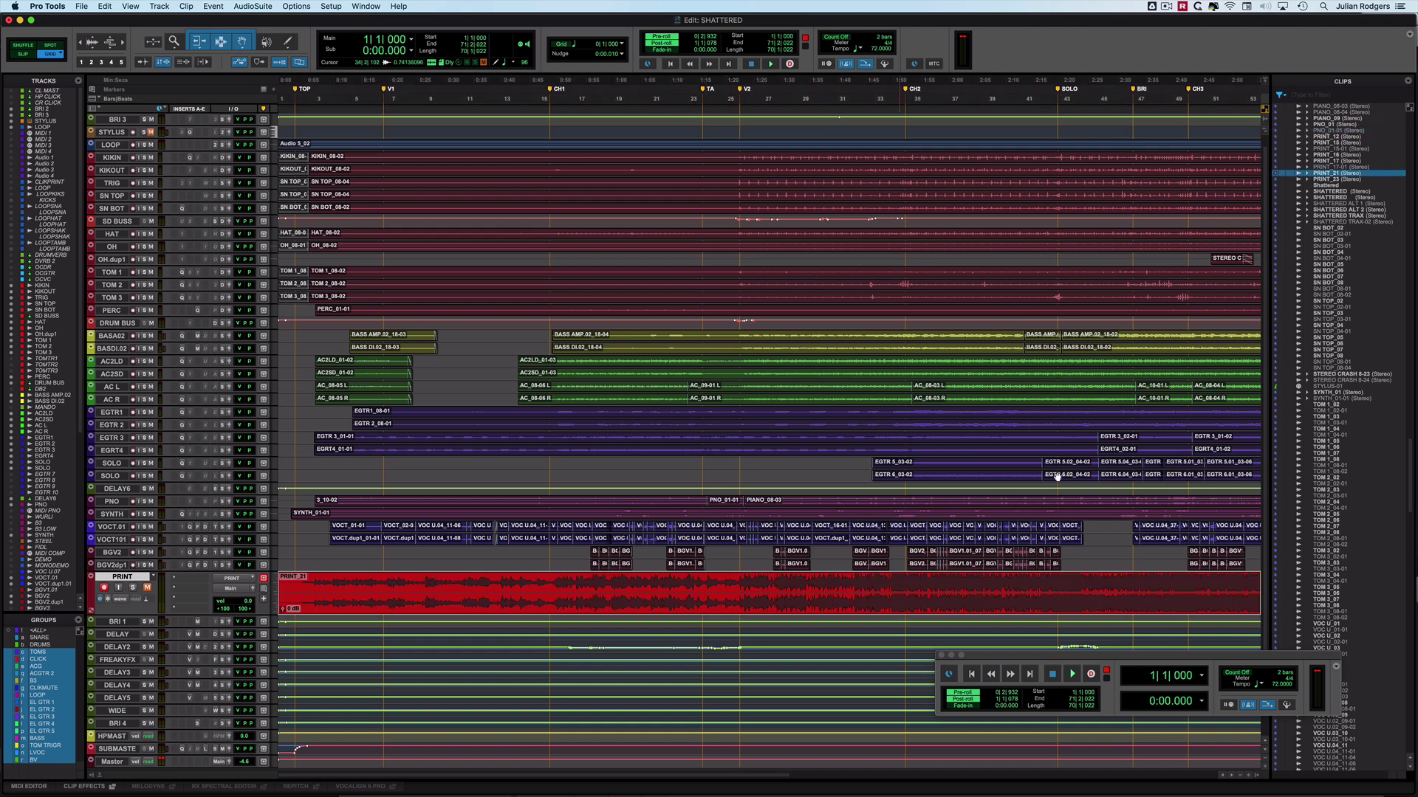
right_click(1337, 175)
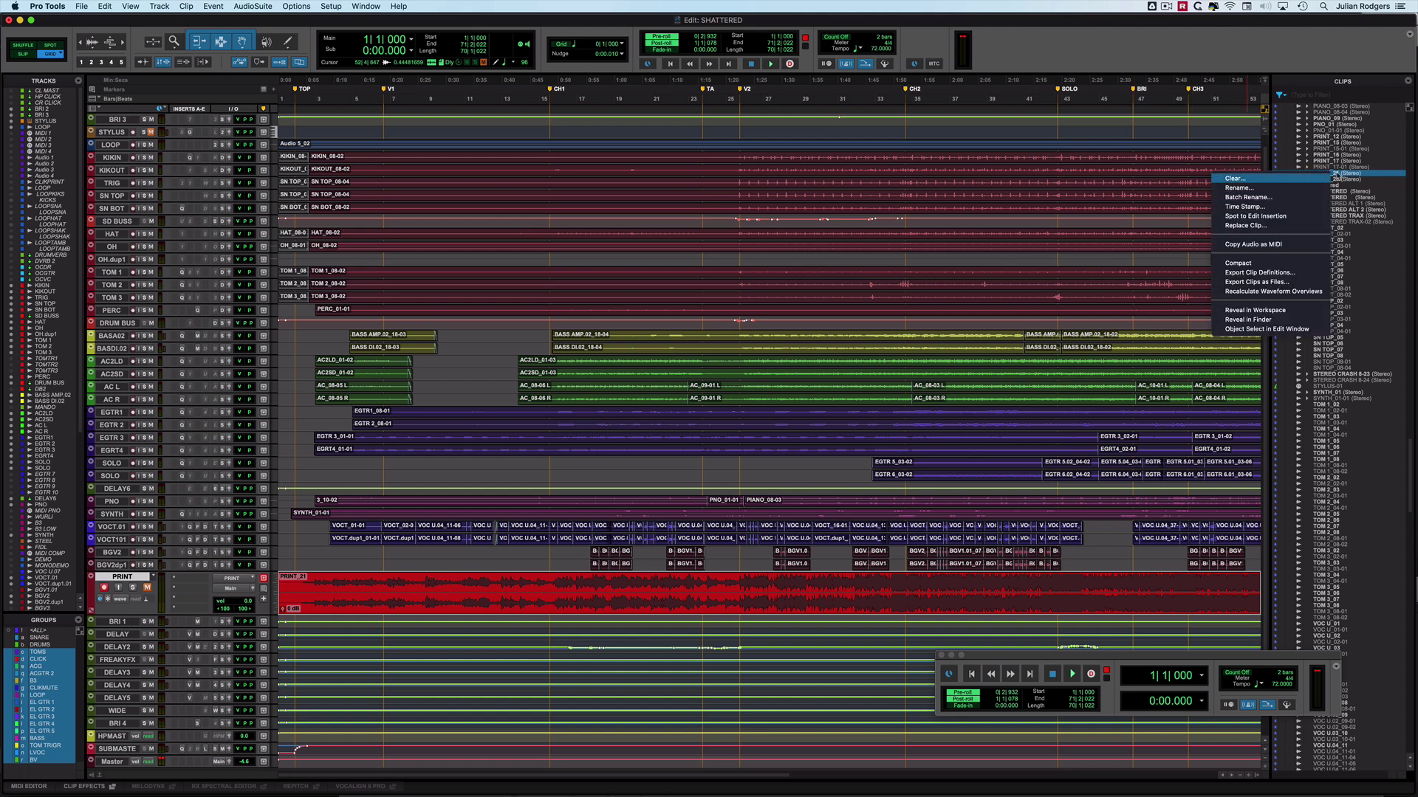
Step: Reveal PRINT_21 in Finder and select both PRINT_21.L.wav and PRINT_21.R.wav
left_click(1266, 319)
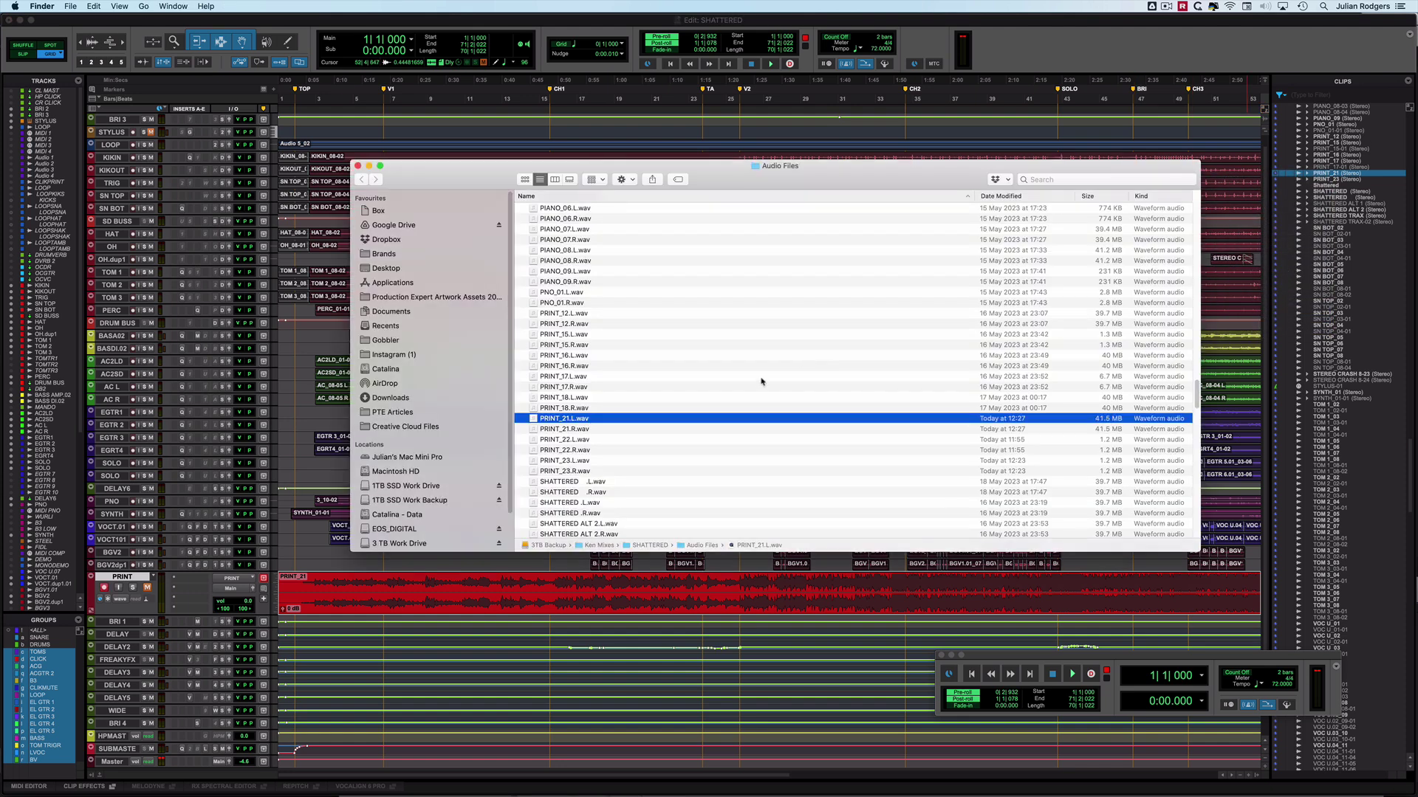
left_click(609, 430, "shift")
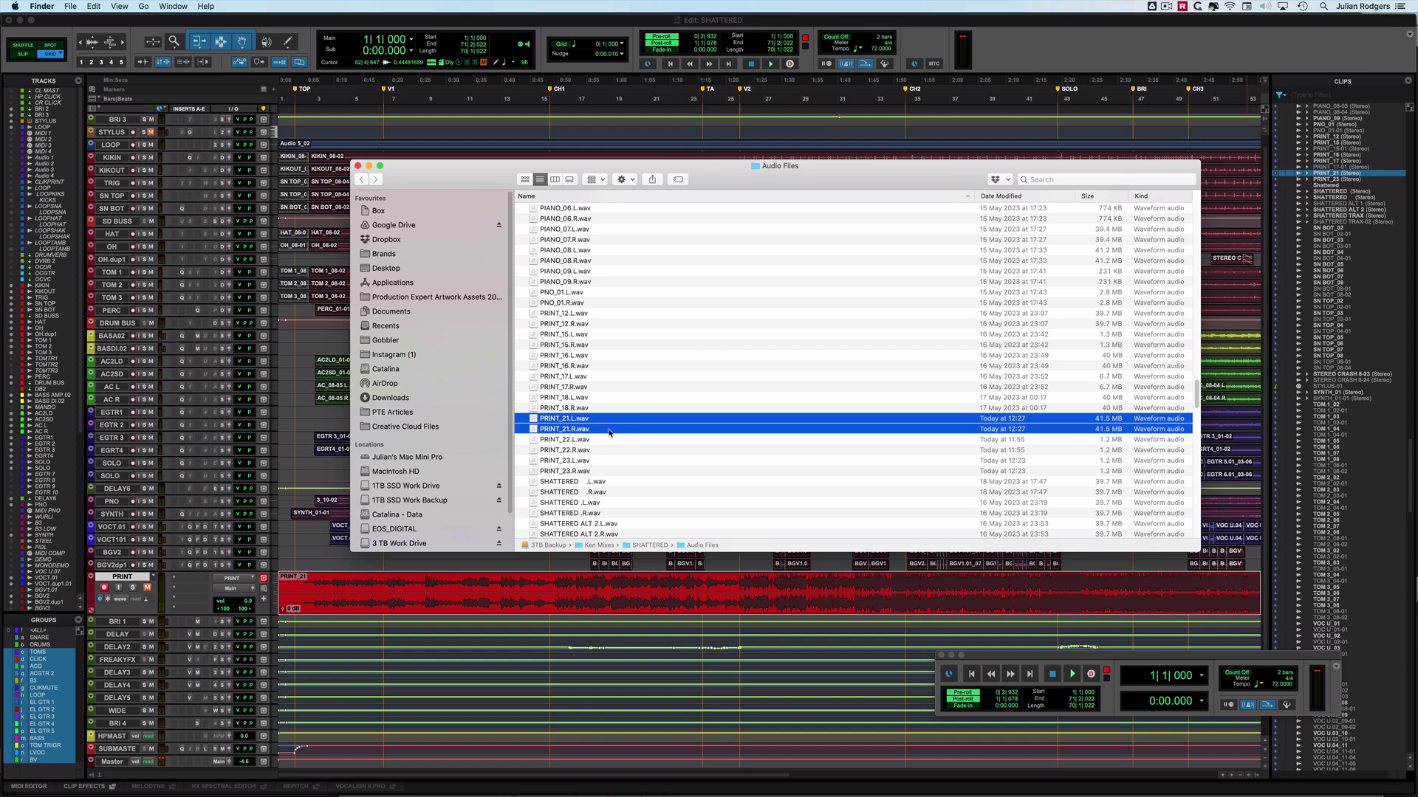